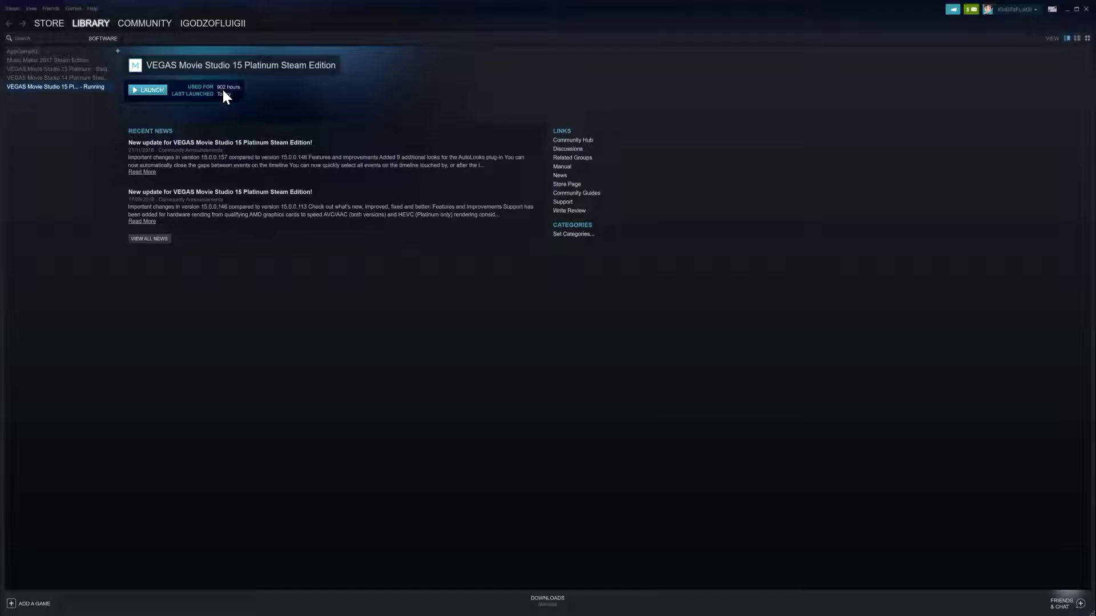
Compare the hours used for VEGAS Movie Studio 13, 14 and 15 Platinum in the Steam library.
left_click(77, 71)
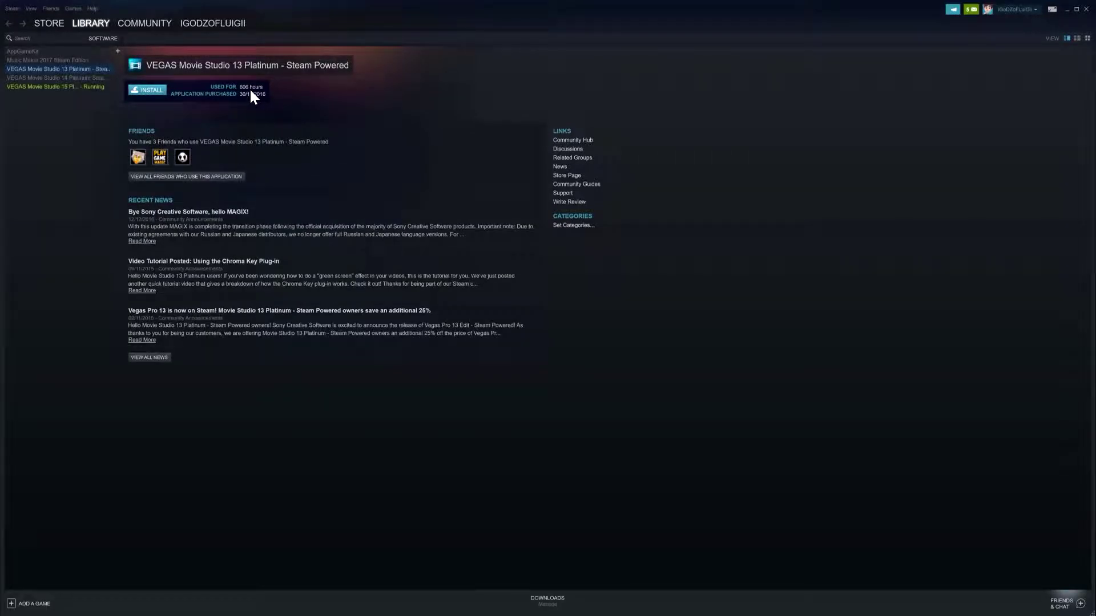
left_click(89, 77)
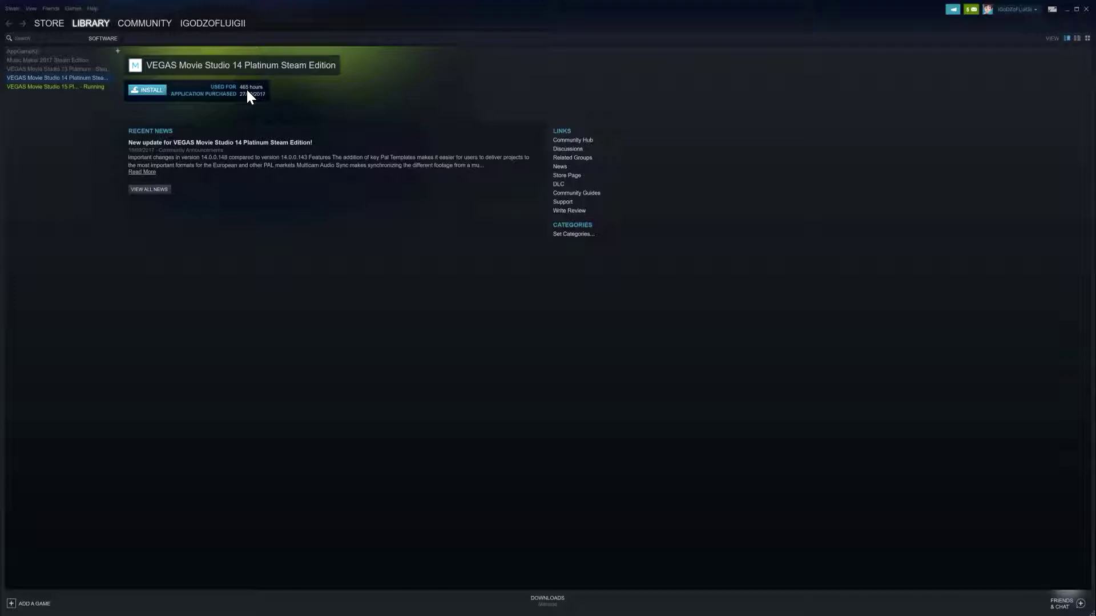
left_click(67, 86)
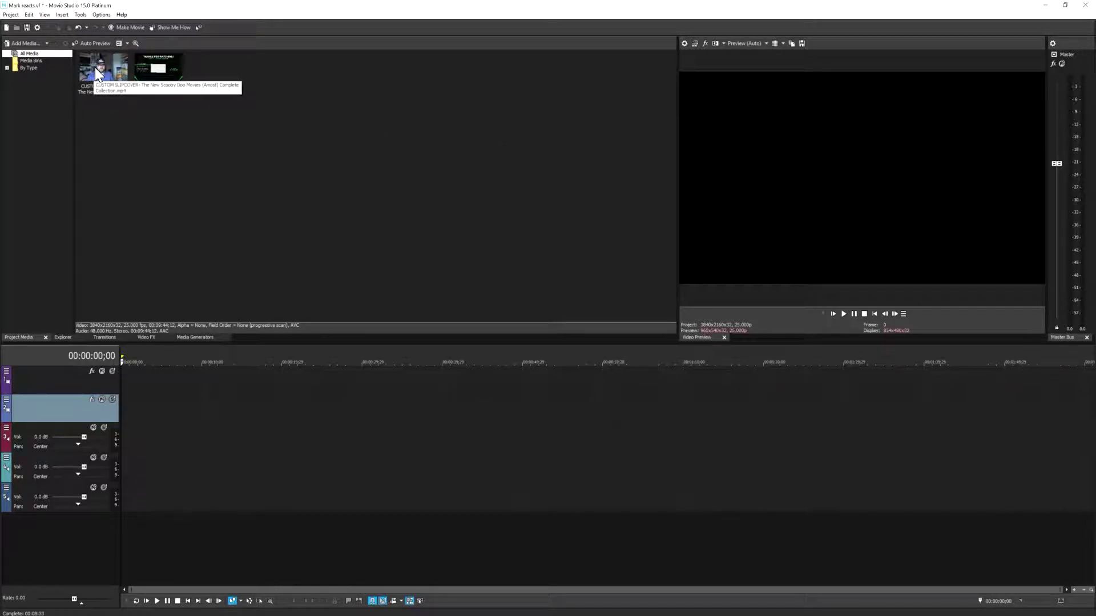
Open the project properties in Movie Studio, choose the 4K 2160-25p (3840x2160, 25.000 fps) template and try to save it.
left_click(683, 41)
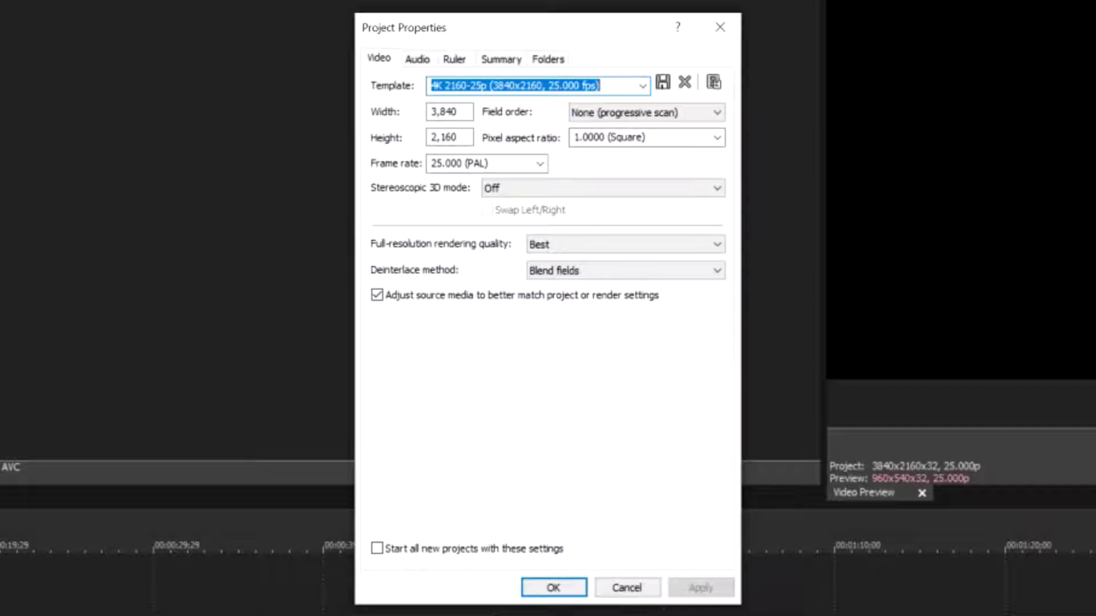
left_click(642, 86)
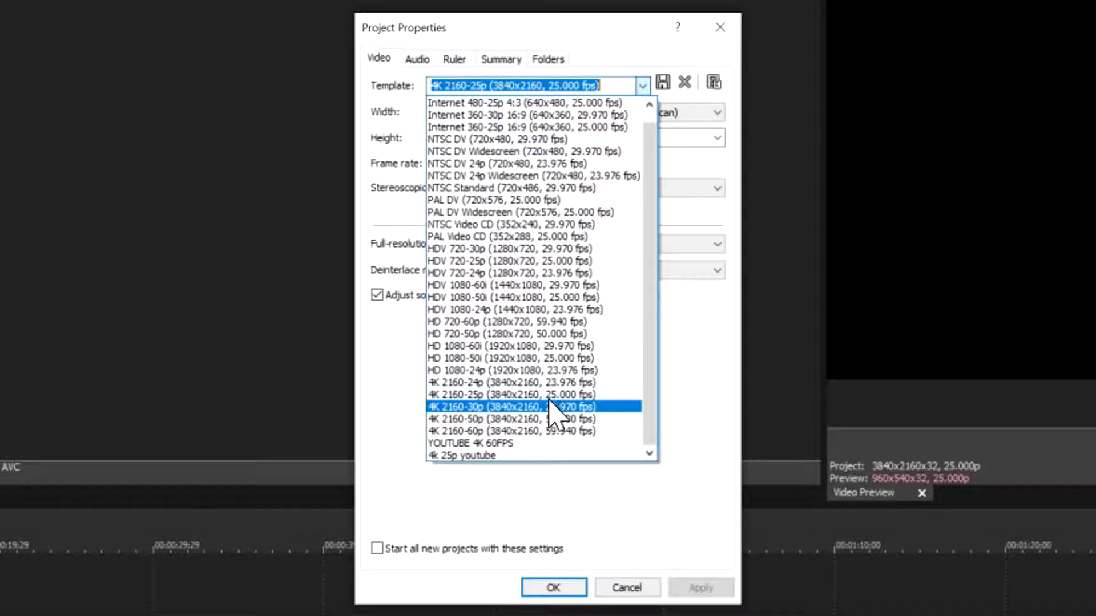
left_click(524, 395)
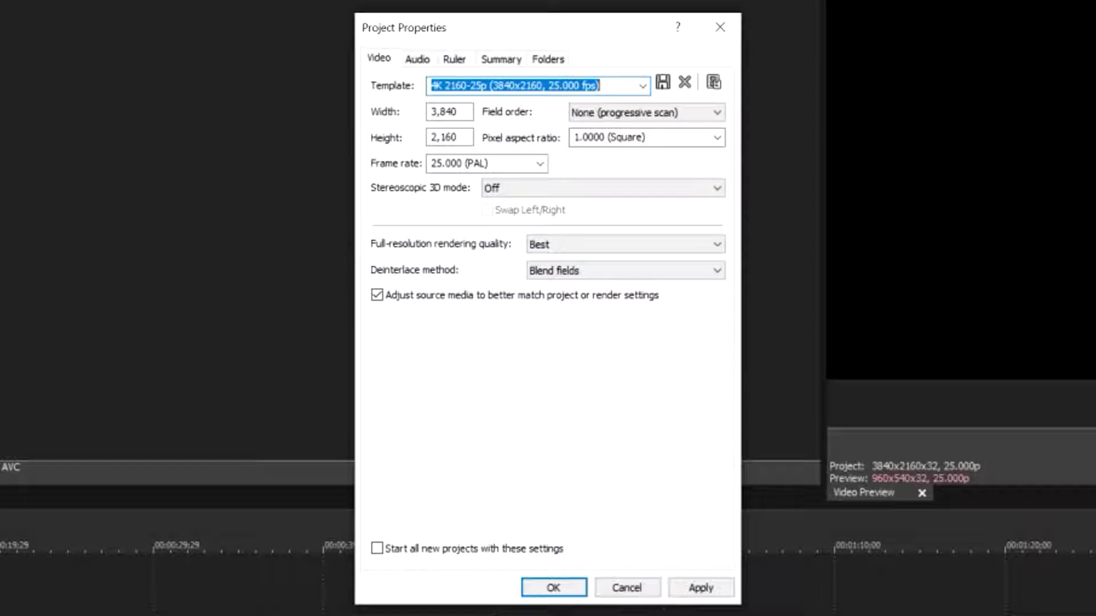
left_click(661, 82)
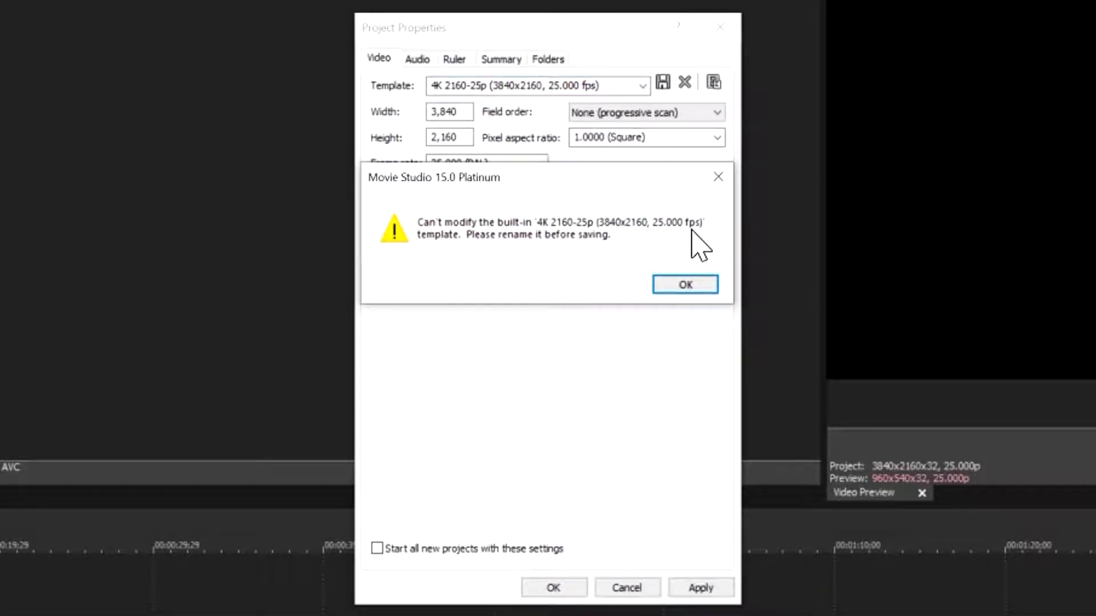
left_click(688, 283)
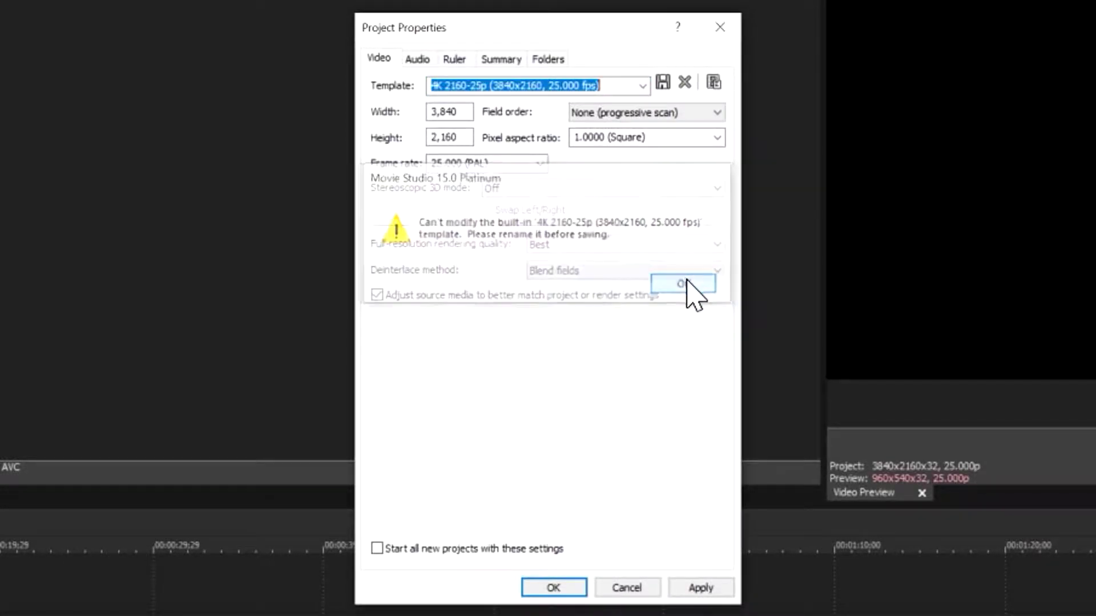
Reselect the 4K 2160-25p template, enable starting all new projects with these settings, and apply them.
left_click(643, 85)
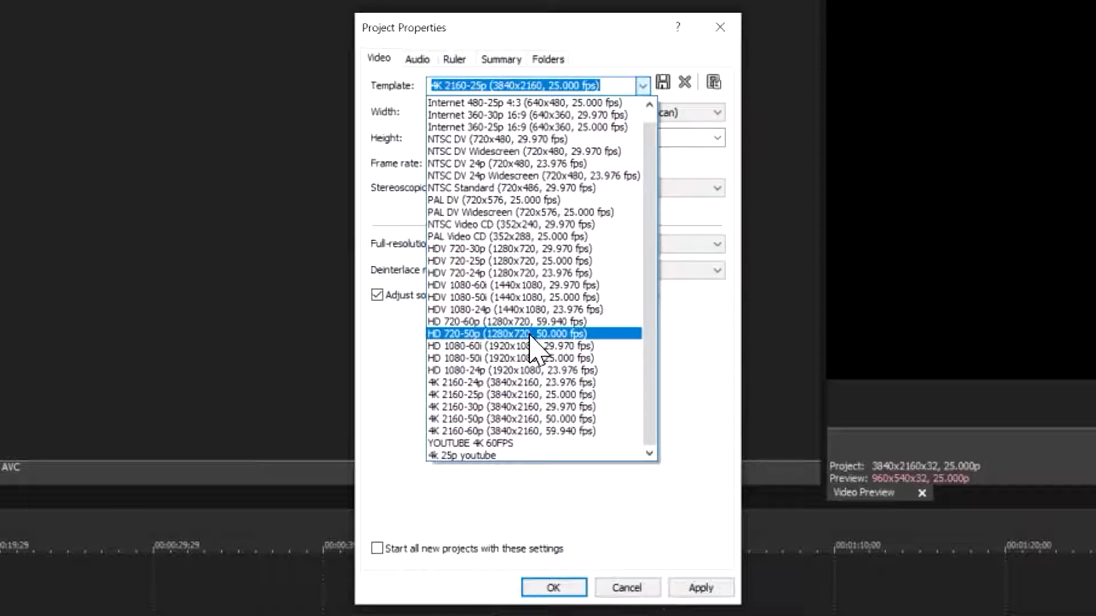
left_click(488, 394)
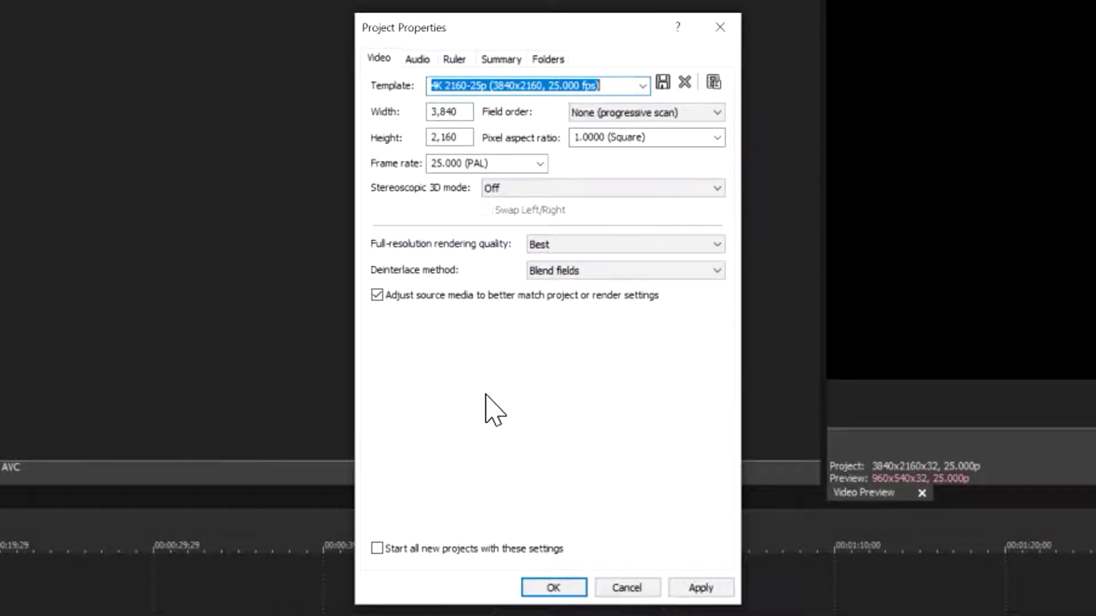
left_click(464, 549)
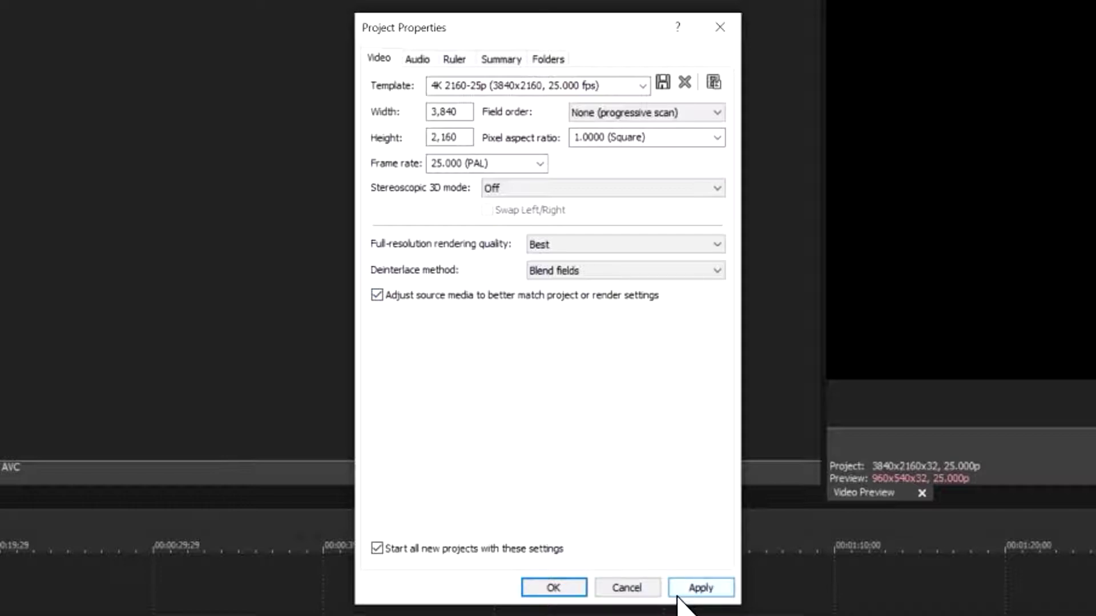
left_click(699, 587)
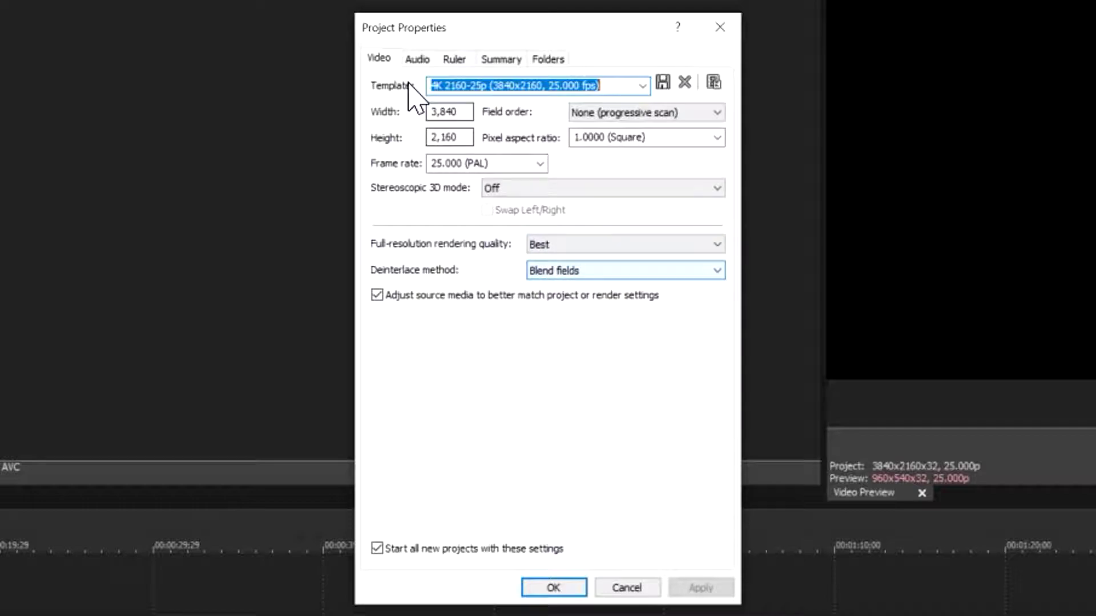
Use Stereo as the master bus mode in the project's audio properties and accept the settings.
left_click(420, 60)
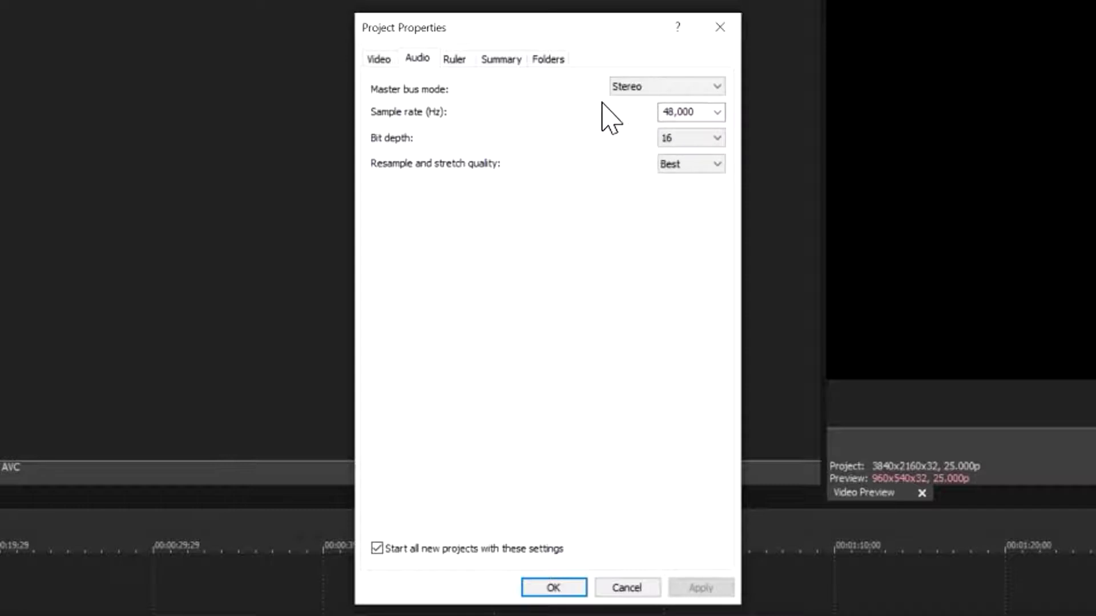
left_click(623, 91)
left_click(630, 100)
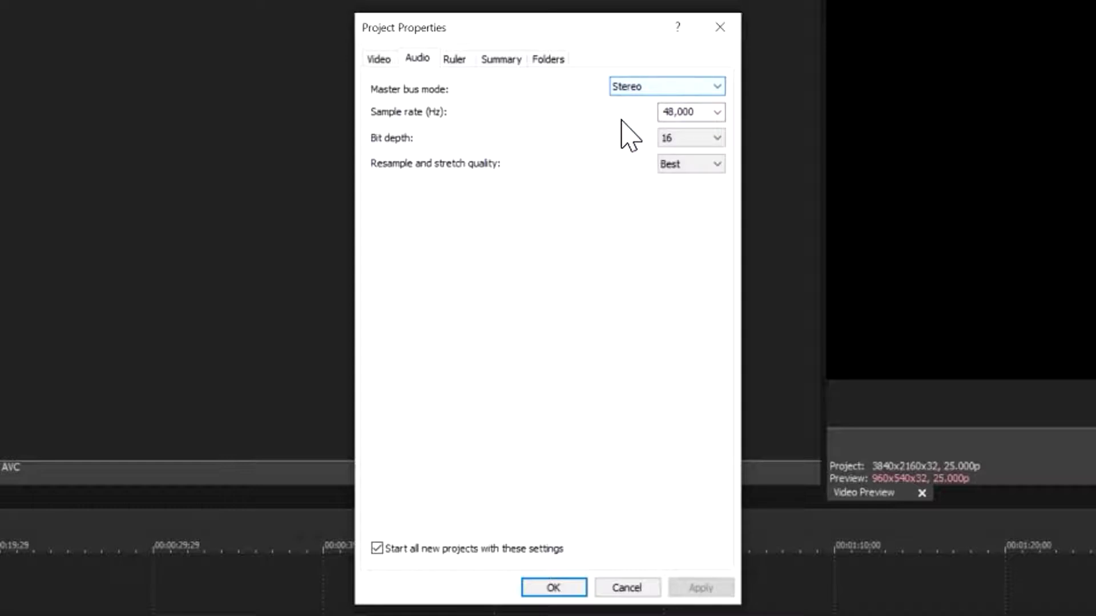
left_click(548, 586)
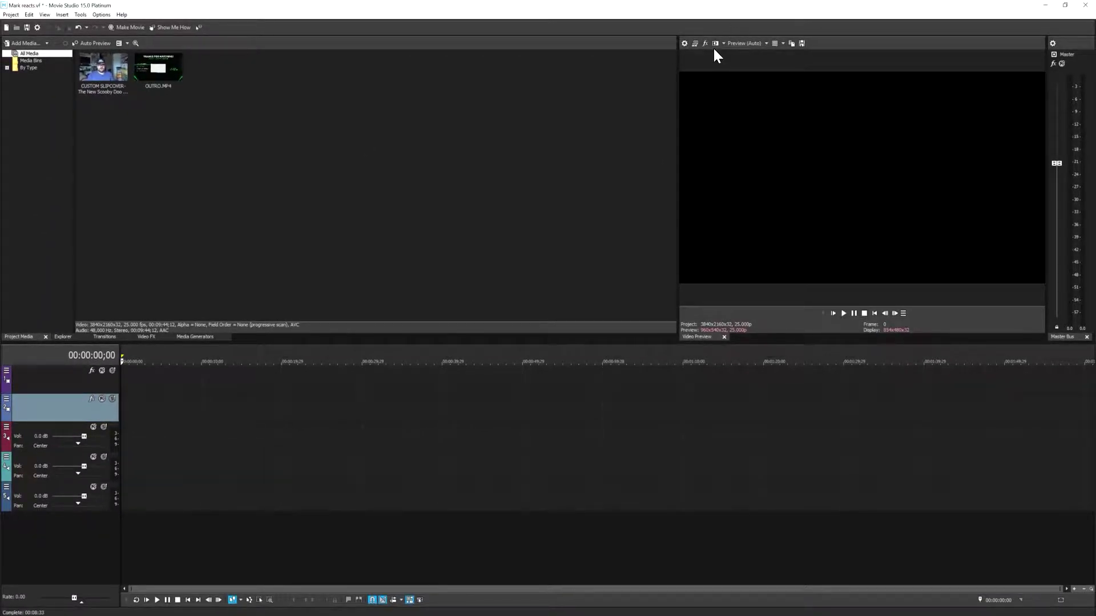
Place the CUSTOM SLIPCOVER clip at the start of the timeline and turn off Maintain aspect ratio for its video event.
left_click_drag(96, 94, 152, 443)
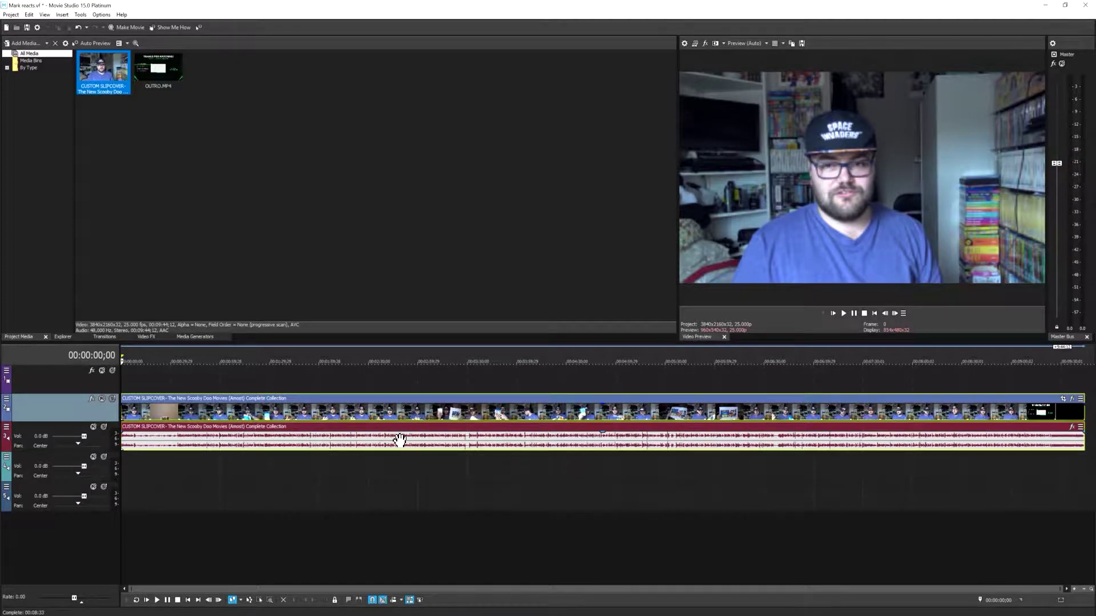
right_click(370, 420)
right_click(354, 410)
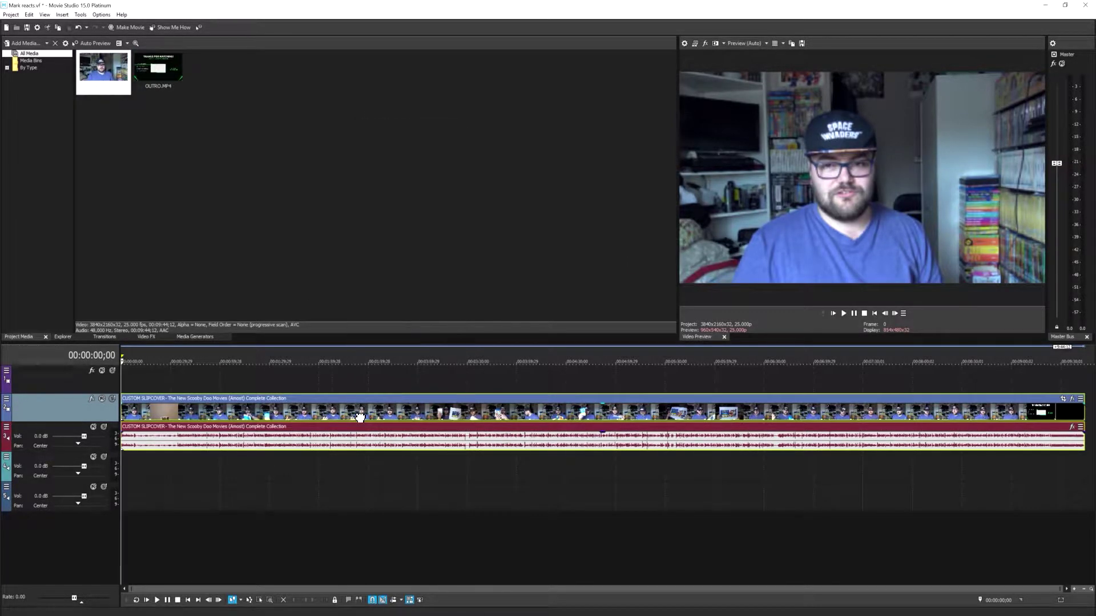
left_click(353, 410)
right_click(359, 416)
left_click(394, 408)
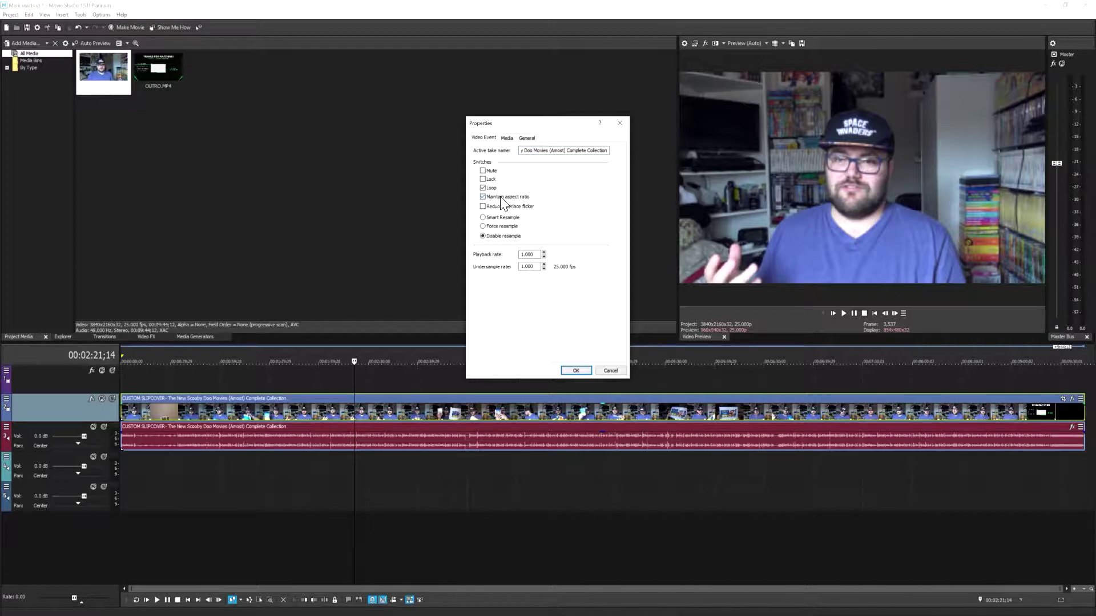
left_click(577, 370)
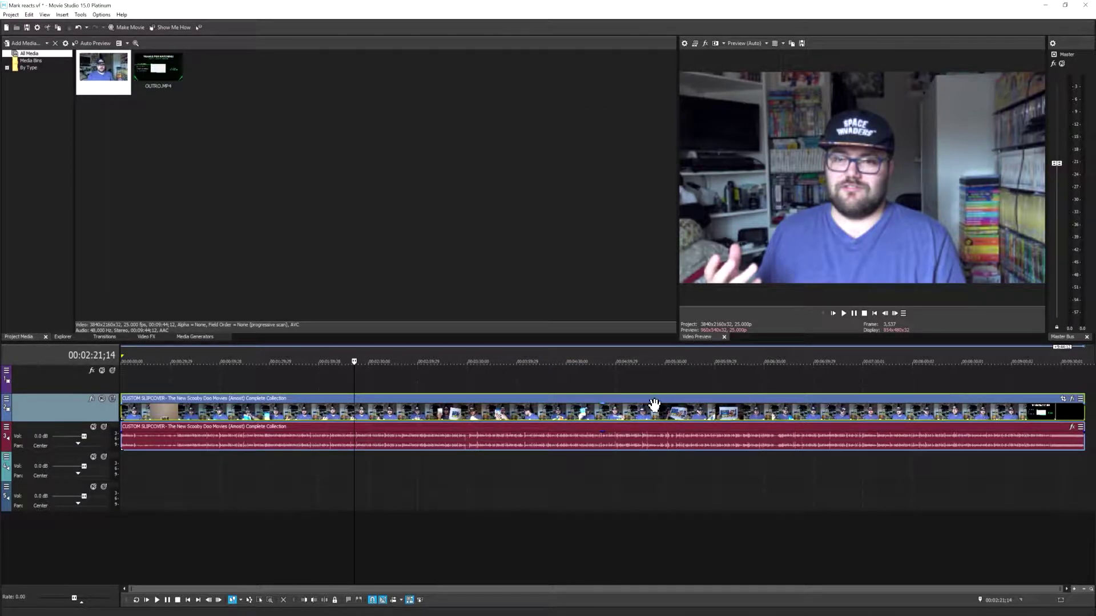
Reopen the video event's properties to check its aspect ratio and resample switches.
right_click(580, 409)
left_click(605, 403)
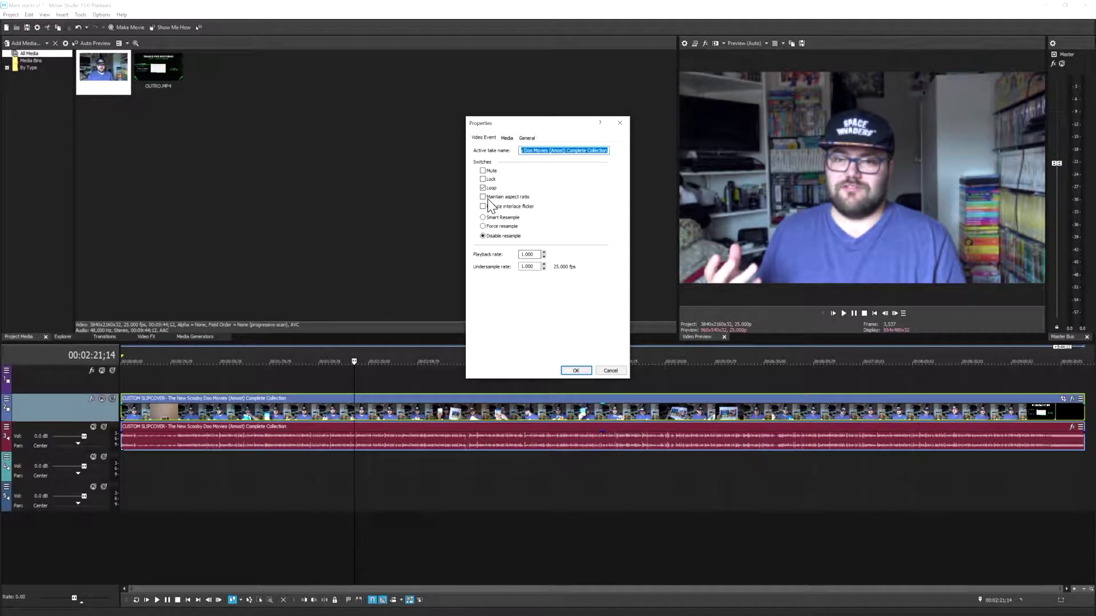
left_click(576, 370)
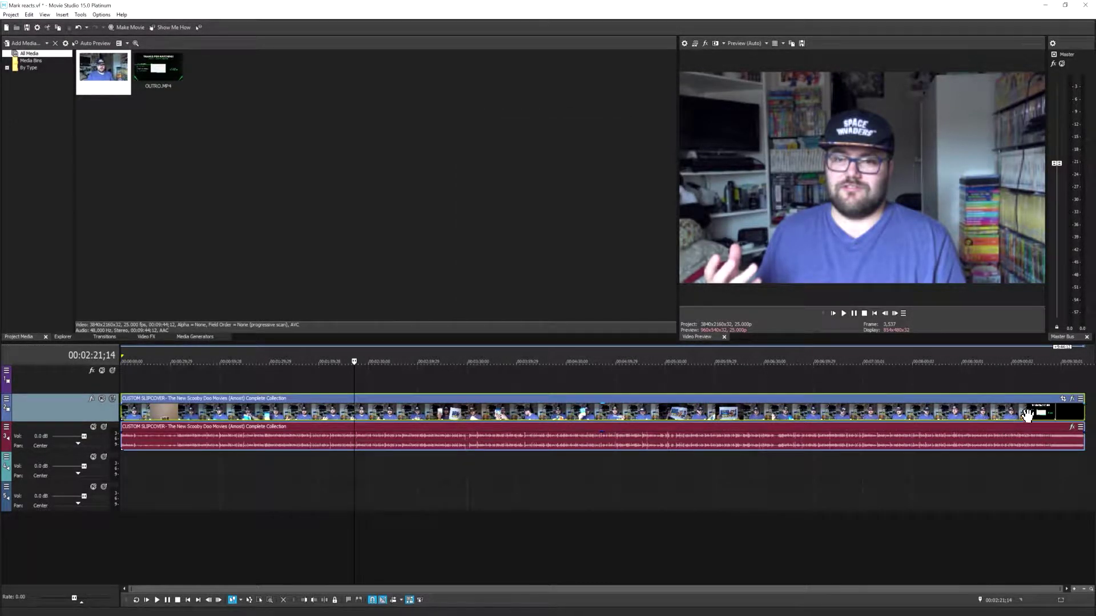
Open Event Pan/Crop for the video event, examine how the picture fills the frame, and close it.
left_click(1072, 399)
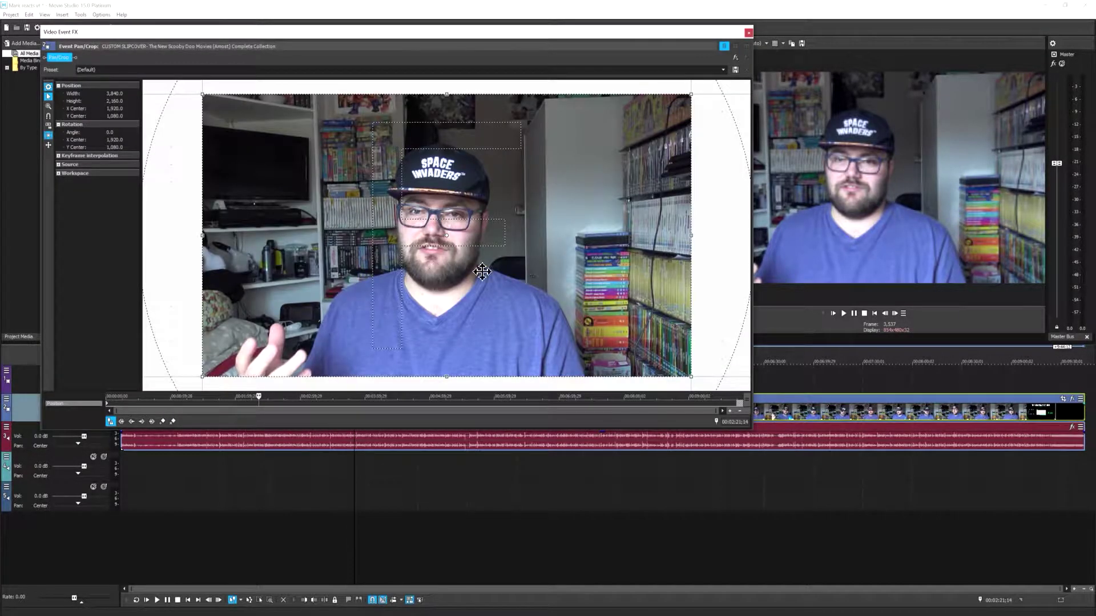
scroll(613, 302, "down", 3)
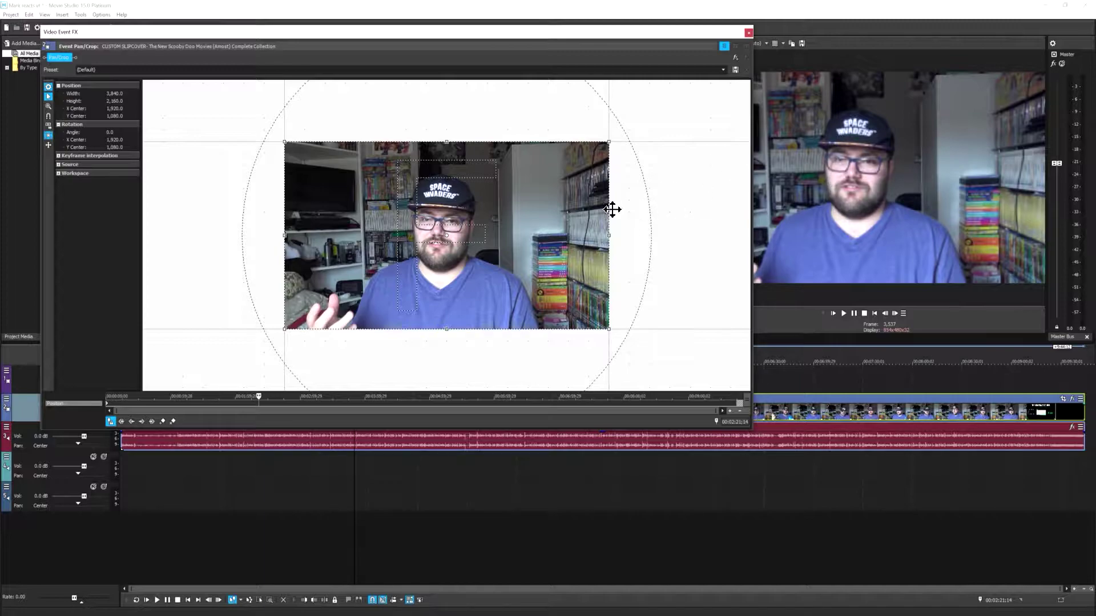
left_click(722, 46)
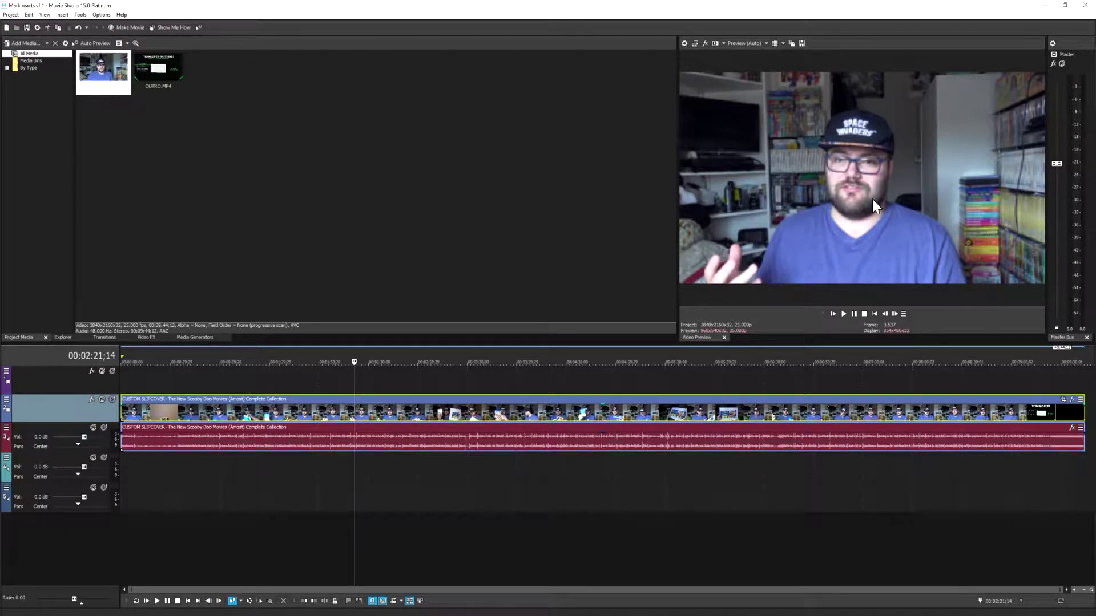
Examine the quality and resolution options available for the video preview.
left_click(743, 43)
mouse_move(745, 61)
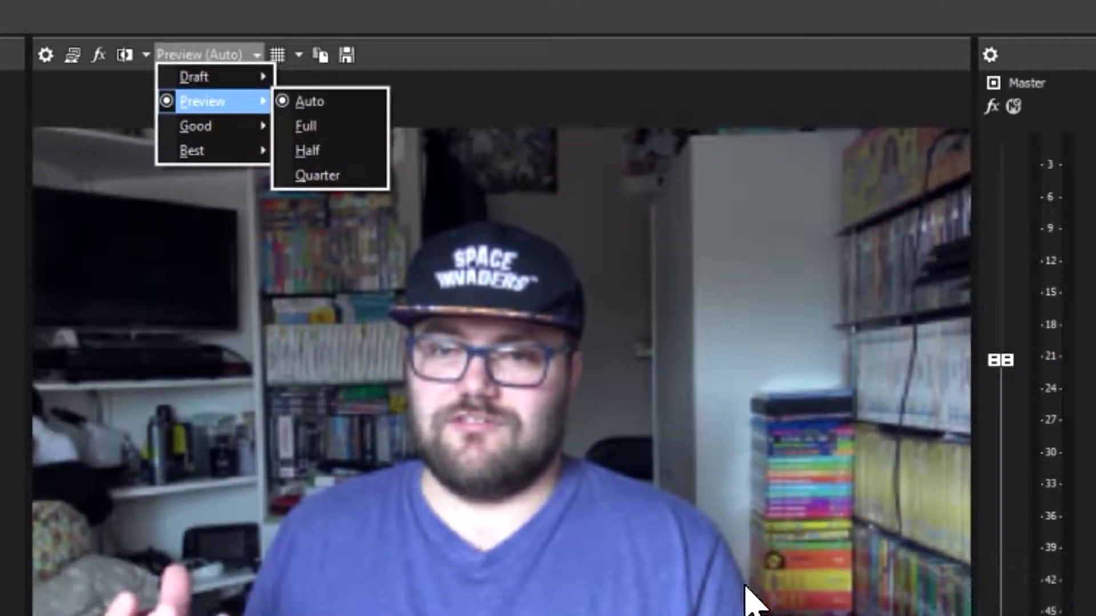
left_click(198, 462)
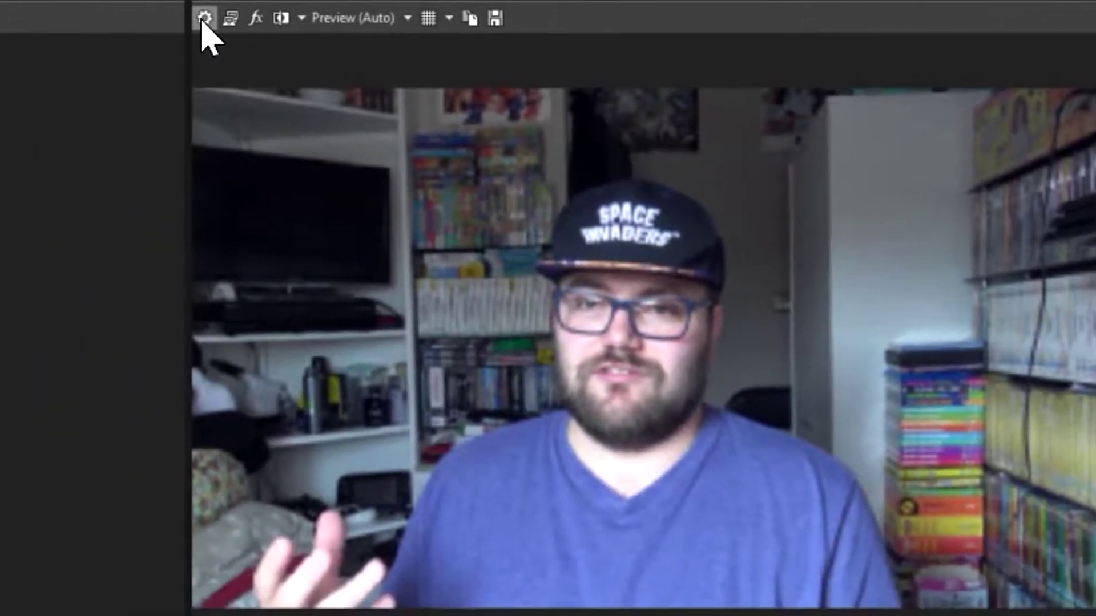
Reopen the project properties and examine the full-resolution rendering quality setting.
left_click(45, 54)
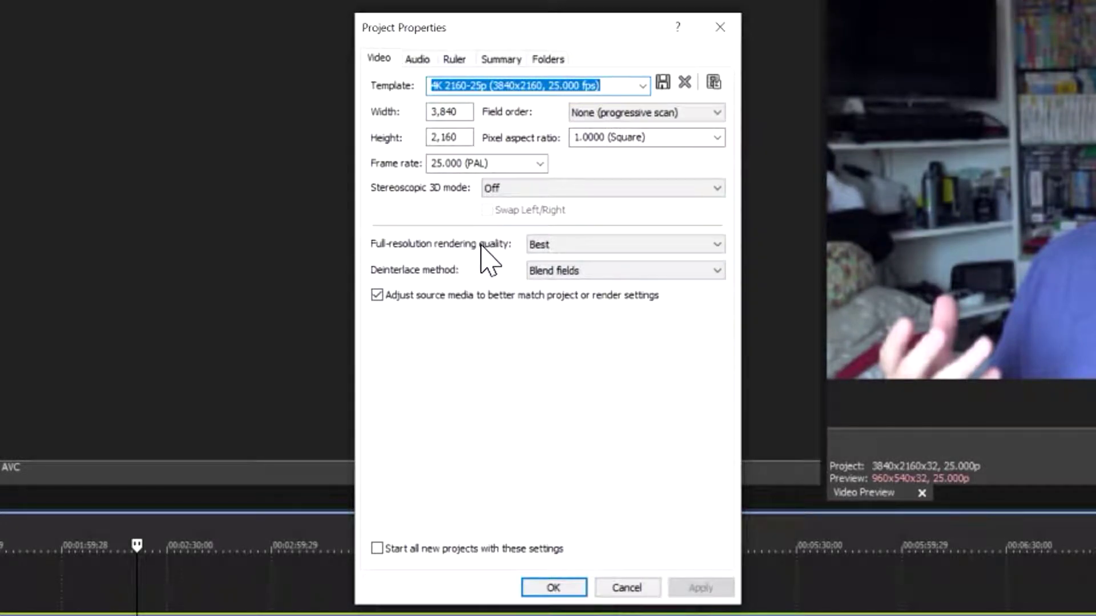
left_click(536, 245)
left_click(554, 297)
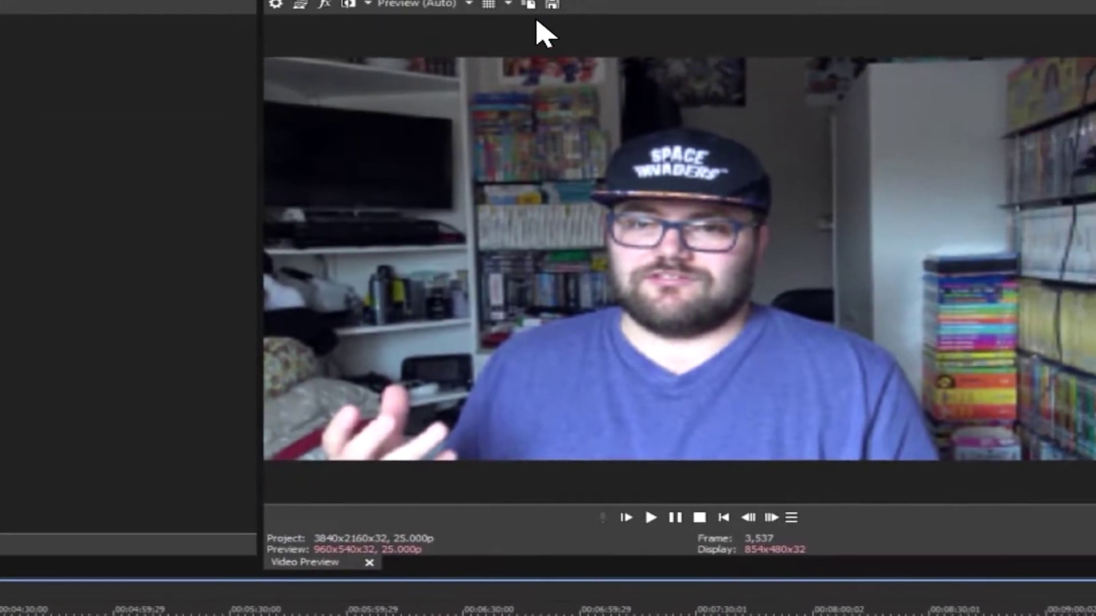
Recheck the preview quality options, and play a short stretch of the clip at Preview (Auto).
left_click(408, 4)
mouse_move(429, 43)
left_click(521, 39)
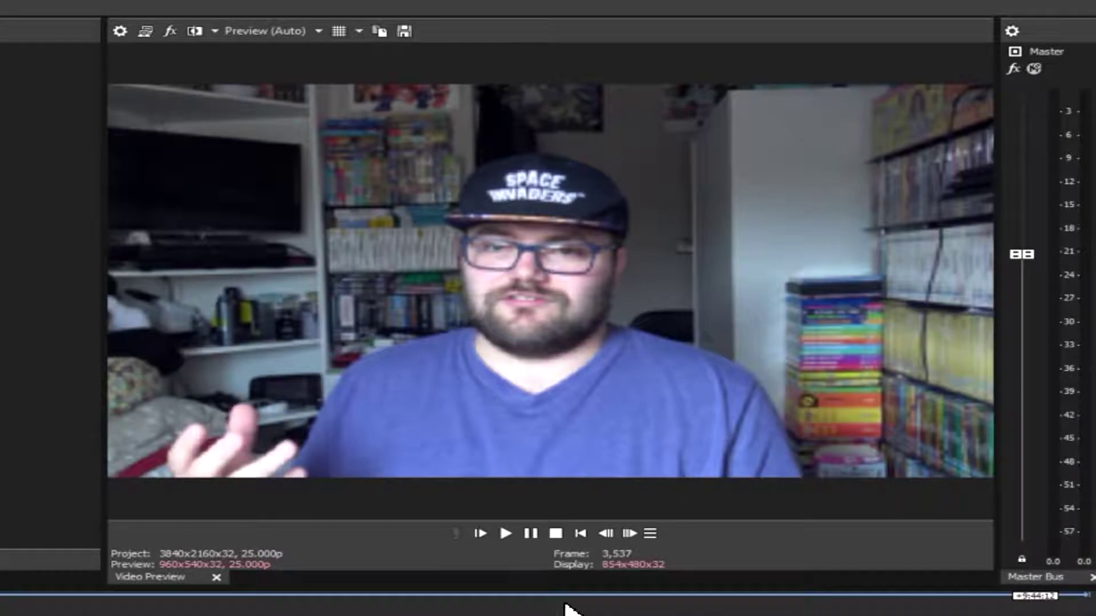
left_click(505, 533)
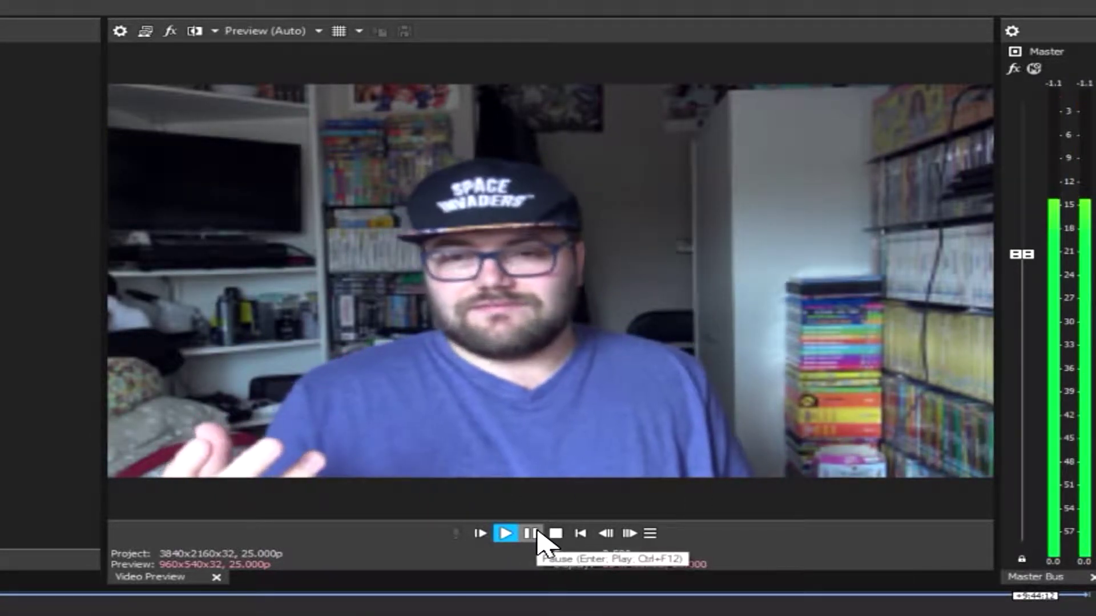
left_click(533, 533)
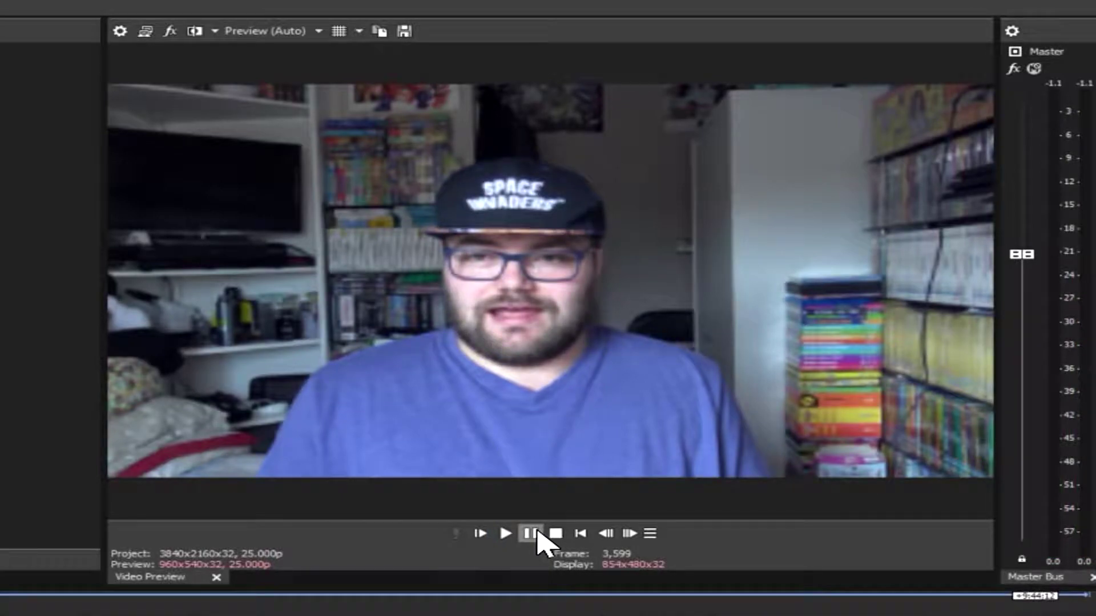
Set the video preview quality to Best (Full) and play a short stretch of the clip.
left_click(234, 33)
mouse_move(266, 102)
left_click(396, 117)
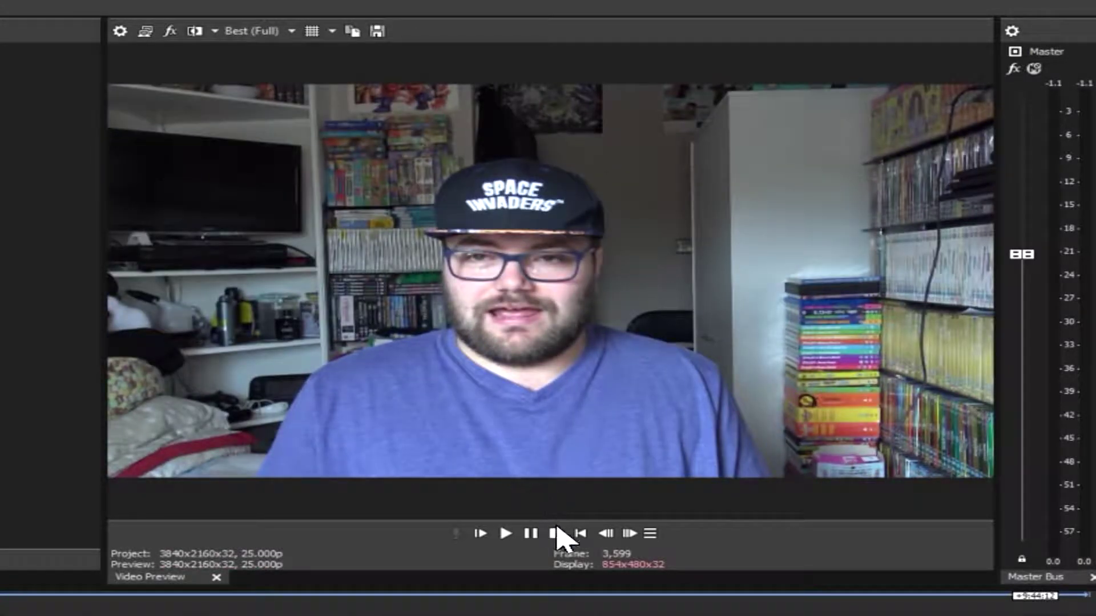
left_click(541, 537)
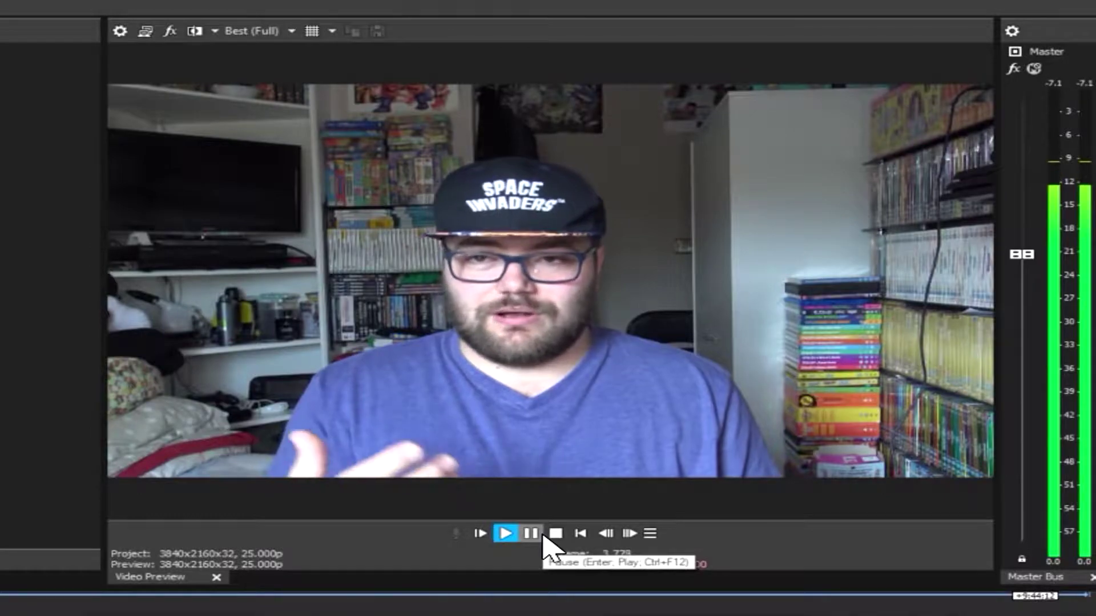
left_click(541, 537)
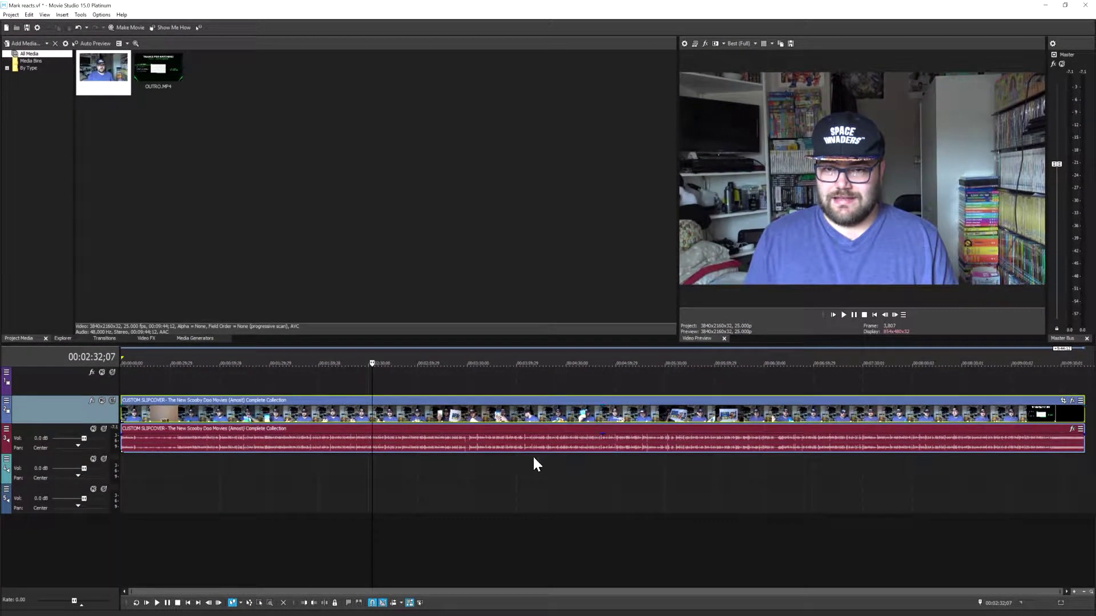
Split the clip's video and audio events at the playhead position, 00:02:32;07.
left_click(504, 452)
key("s")
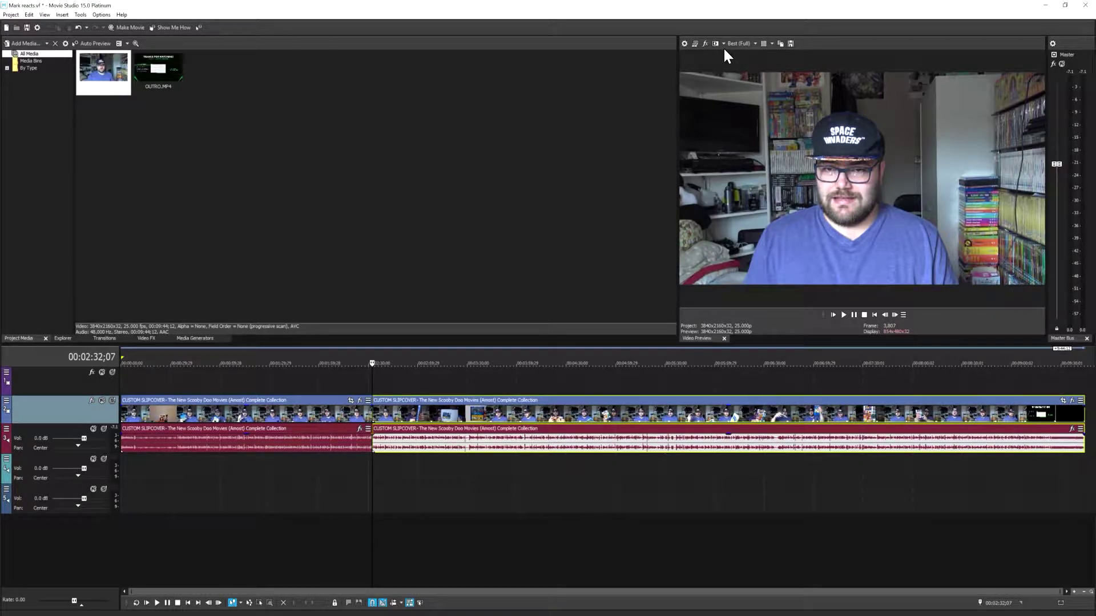
Set the video preview quality to Preview (Auto).
mouse_move(752, 65)
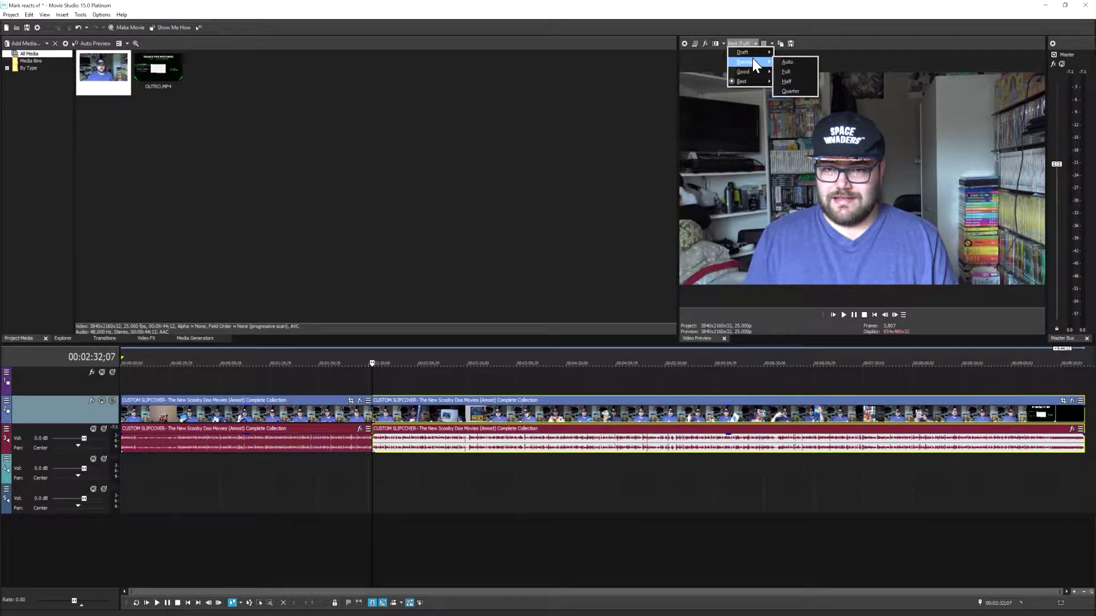
left_click(791, 61)
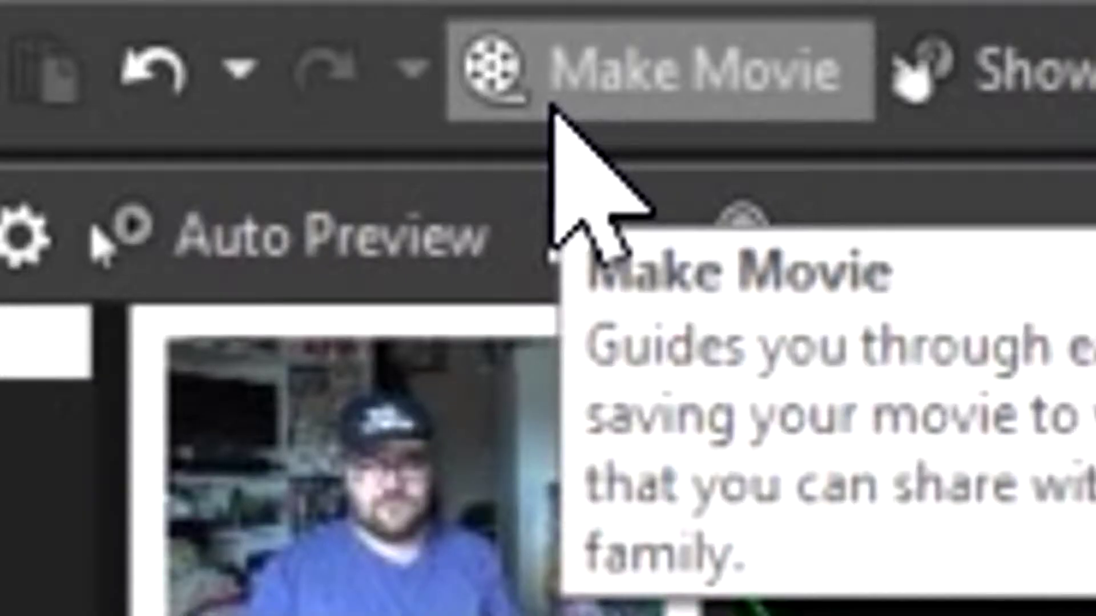
Start making a movie saved to the hard drive in MP4 format, and open its advanced render options.
left_click(117, 29)
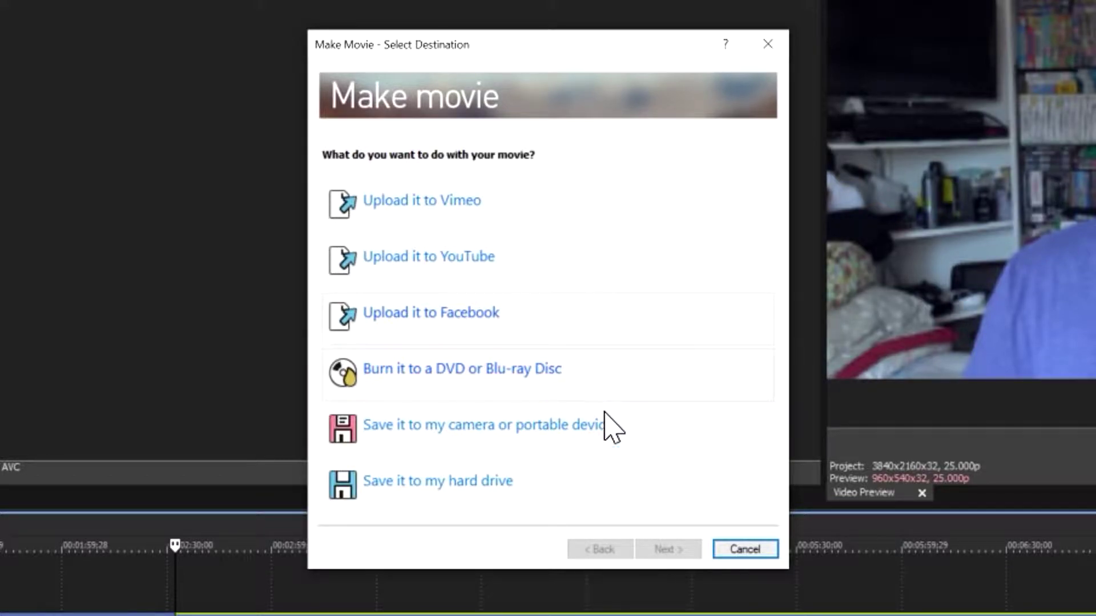
left_click(514, 490)
left_click(415, 268)
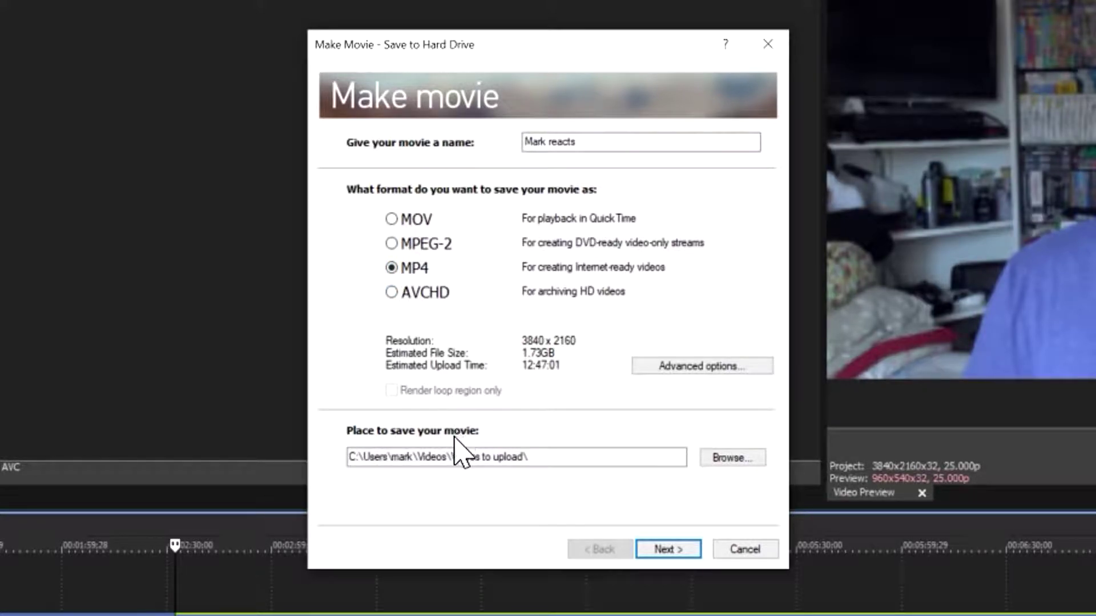
left_click(660, 368)
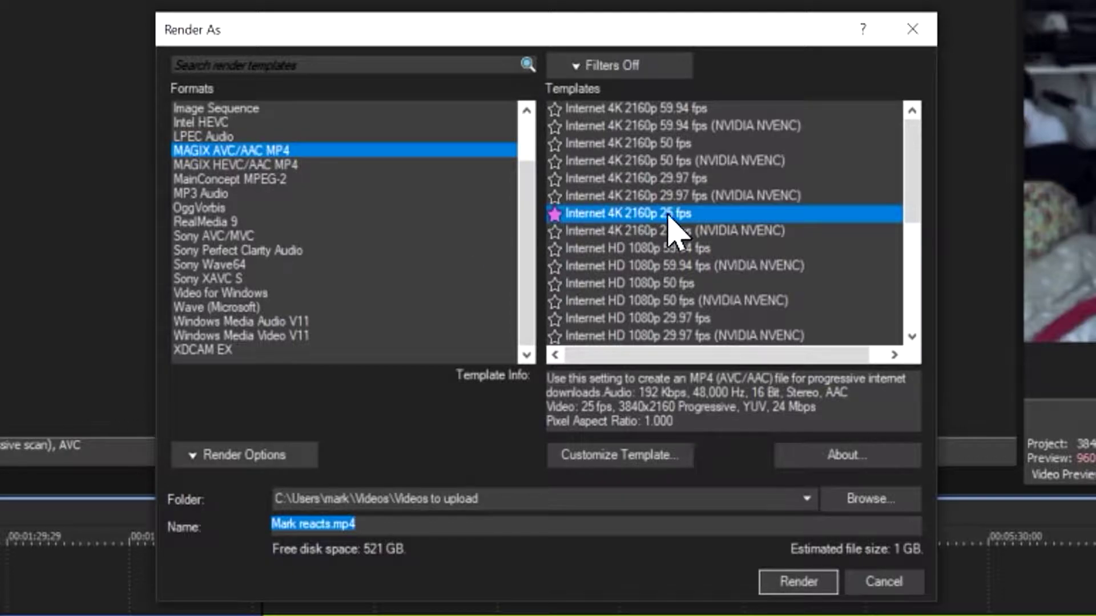
Compare the custom 4K 25p YouTube and TEST render templates, and reselect Internet 4K 2160p 25 fps.
scroll(685, 246, "down", 5)
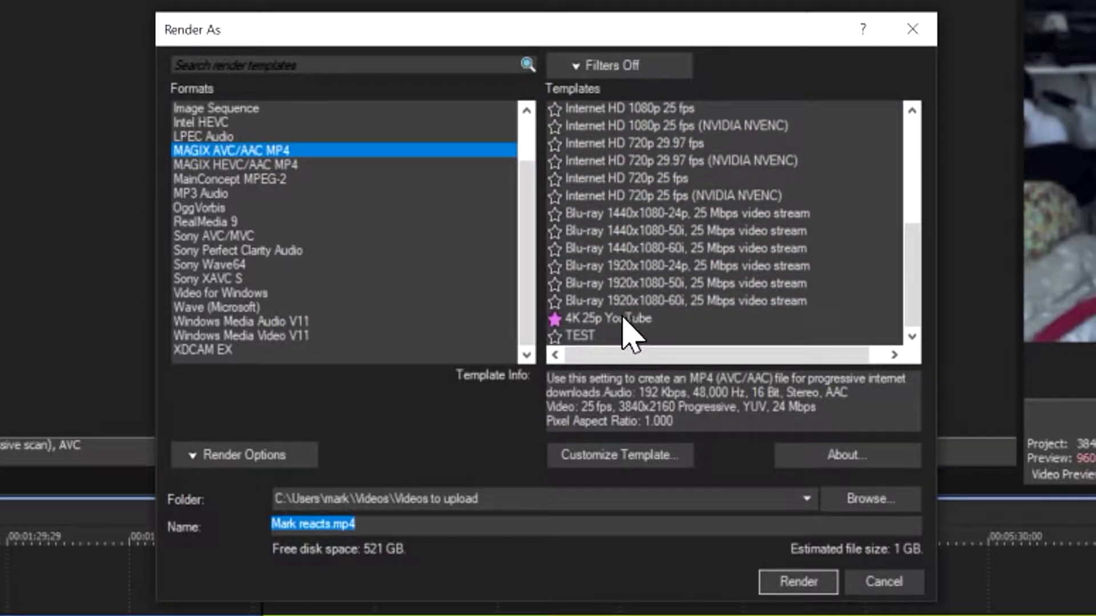
left_click(628, 319)
left_click(588, 337)
left_click(615, 320)
left_click(615, 337)
left_click(625, 319)
scroll(736, 329, "up", 1)
scroll(739, 337, "up", 4)
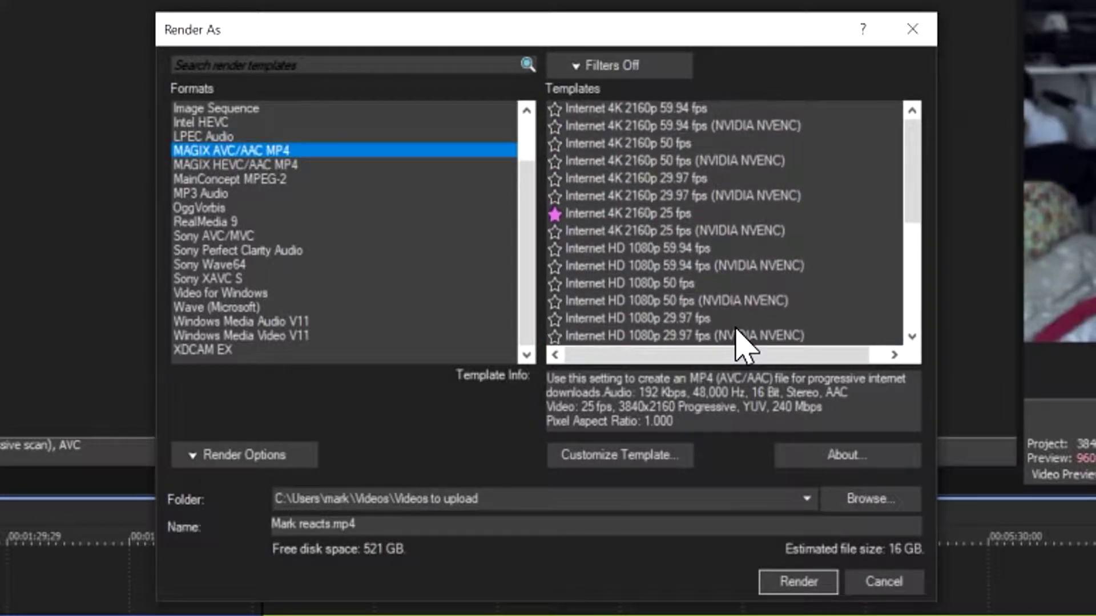
left_click(671, 214)
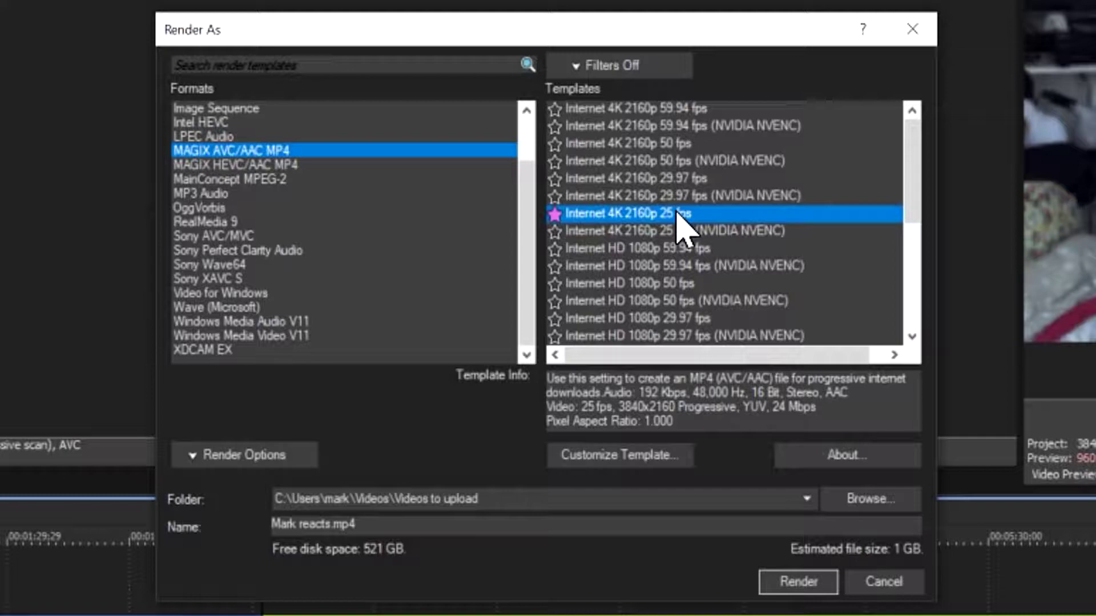
Examine the MAGIX HEVC/AAC MP4 templates, including Internet HD 1080p 59.94 fps and Internet 4K 2160p 25 fps (NVIDIA NVENC).
left_click(261, 164)
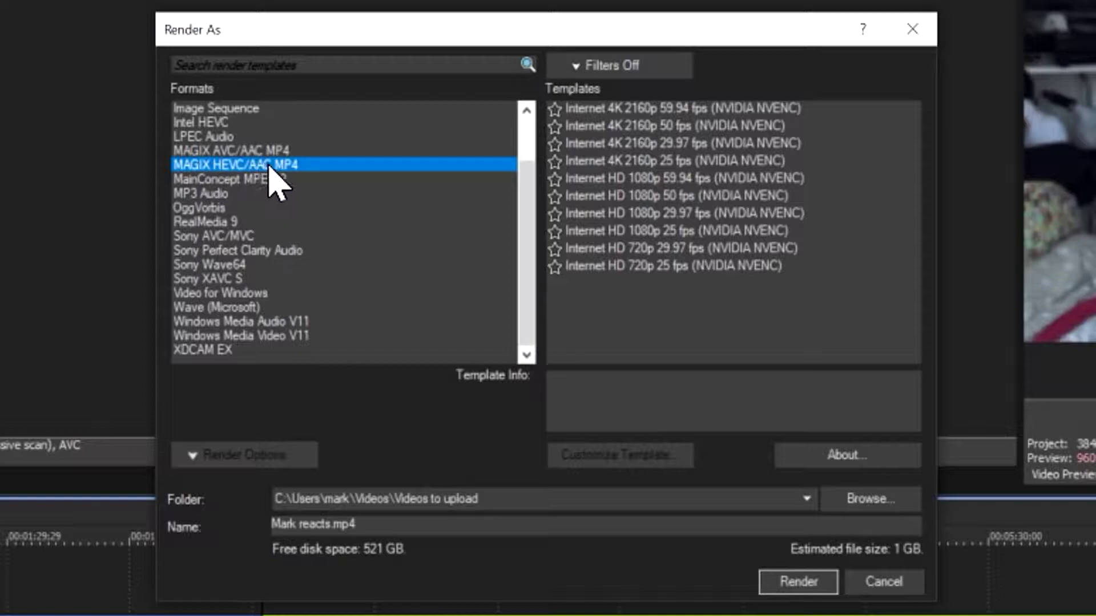
left_click(694, 255)
left_click(639, 182)
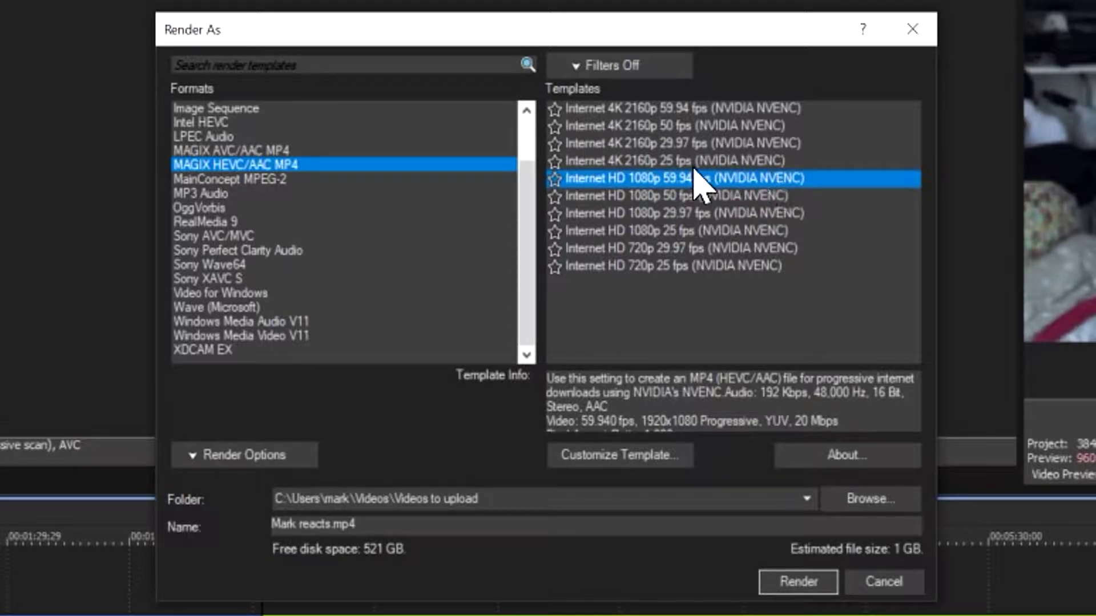
left_click(664, 158)
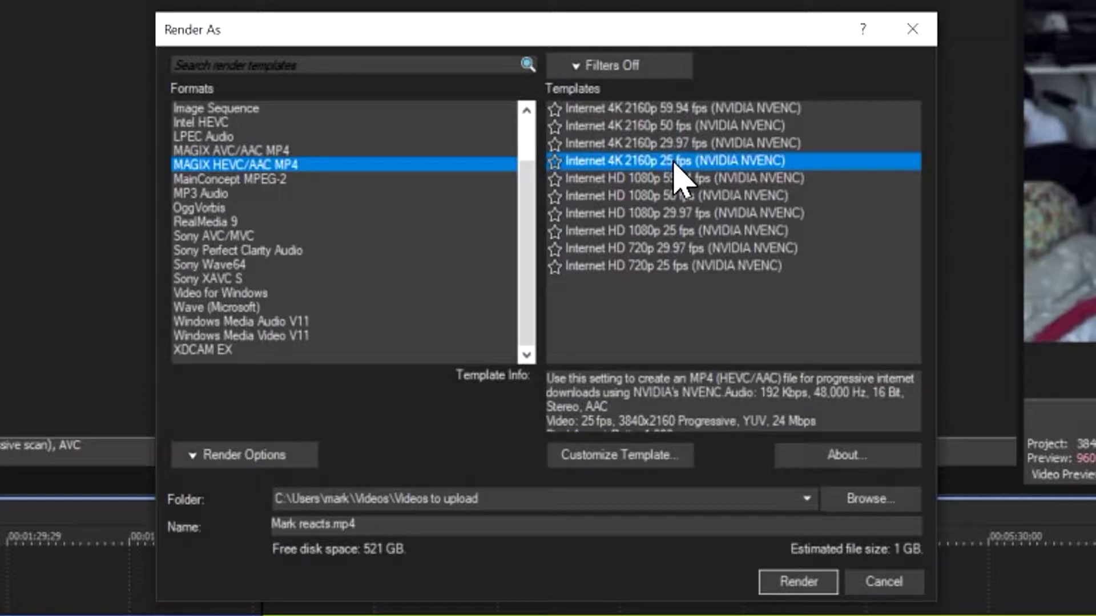
Compare the MAGIX AVC/AAC MP4 and HEVC/AAC MP4 template lists, and select the AVC Internet 4K 2160p 25 fps template.
left_click(179, 151)
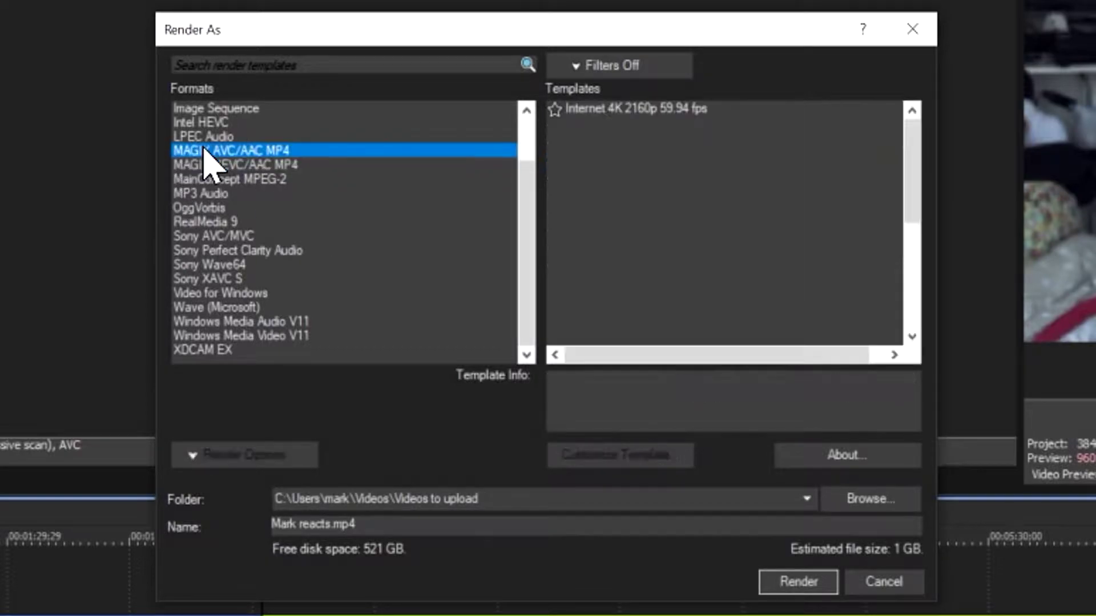
left_click(554, 214)
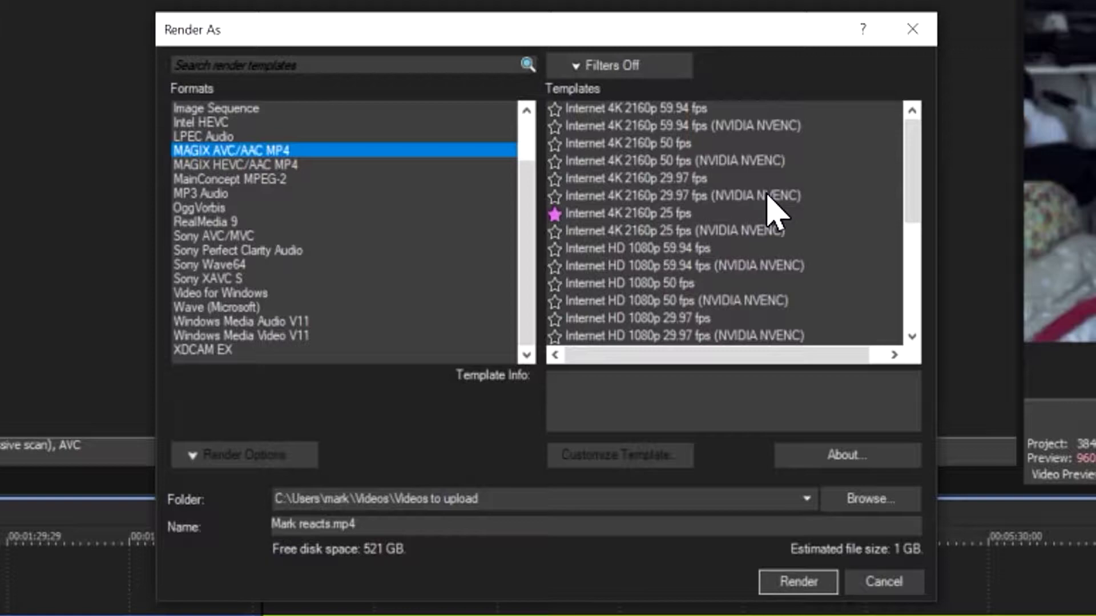
left_click(284, 165)
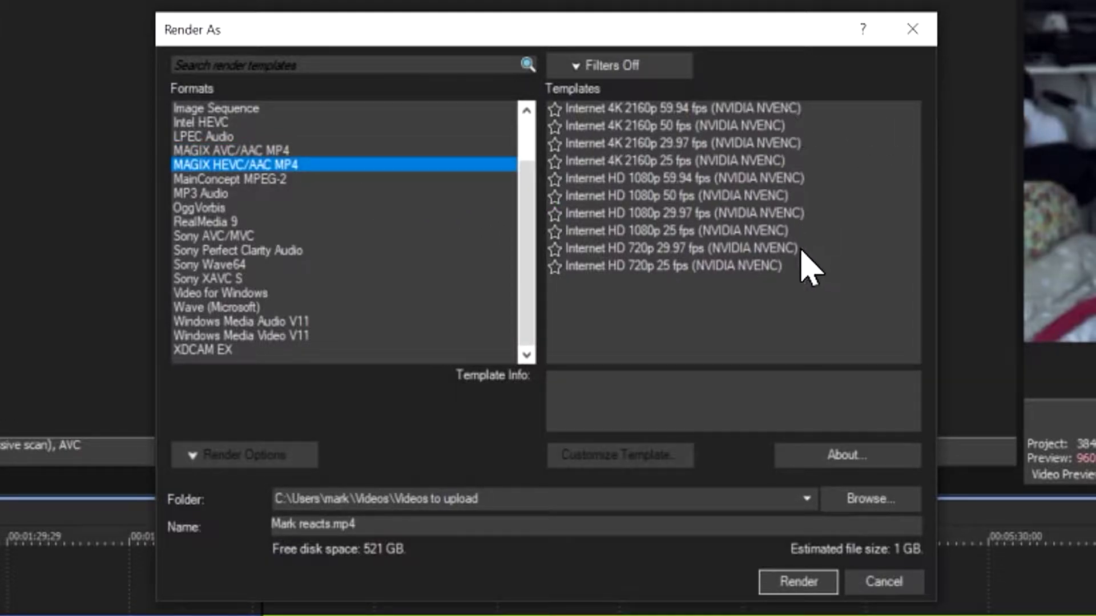
left_click(289, 150)
left_click(679, 216)
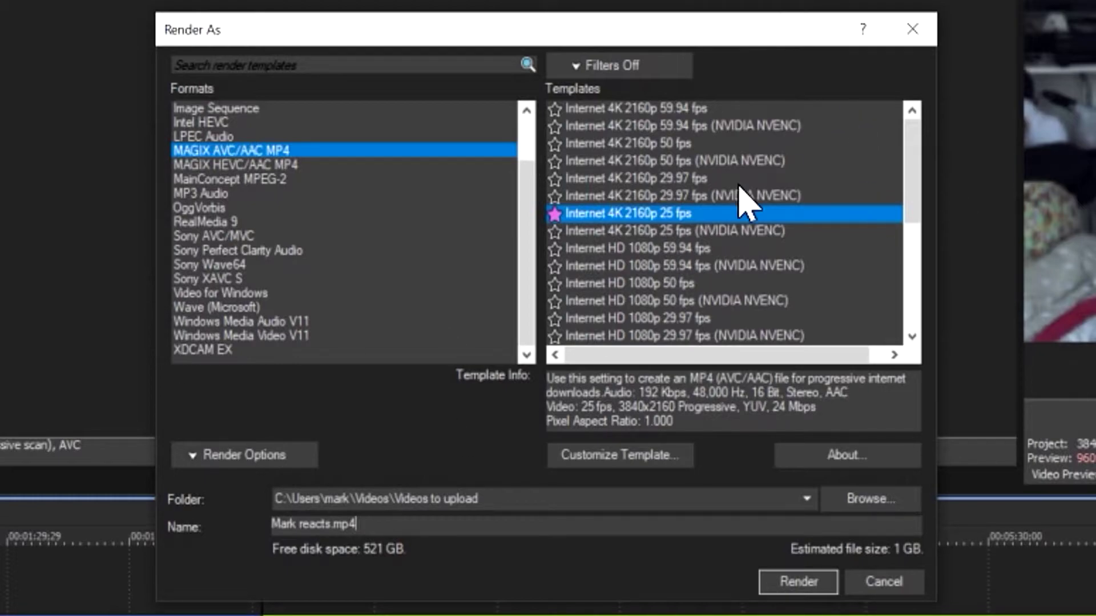
Examine the custom video settings of the Internet 4K 2160p 25 fps template, and close the render setup without rendering.
left_click(656, 457)
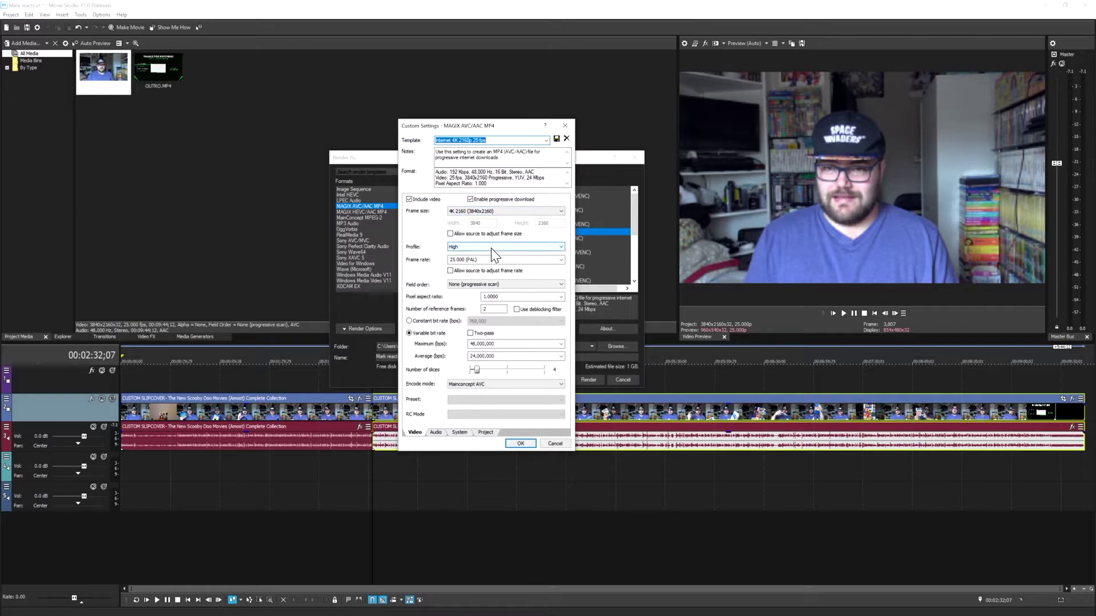
left_click(549, 443)
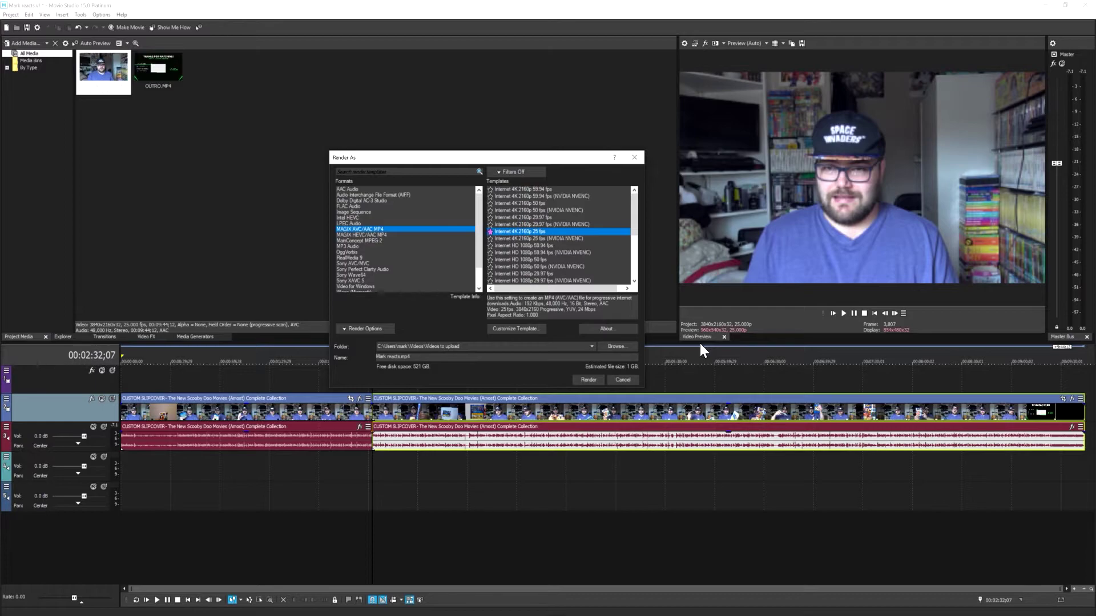
left_click(622, 380)
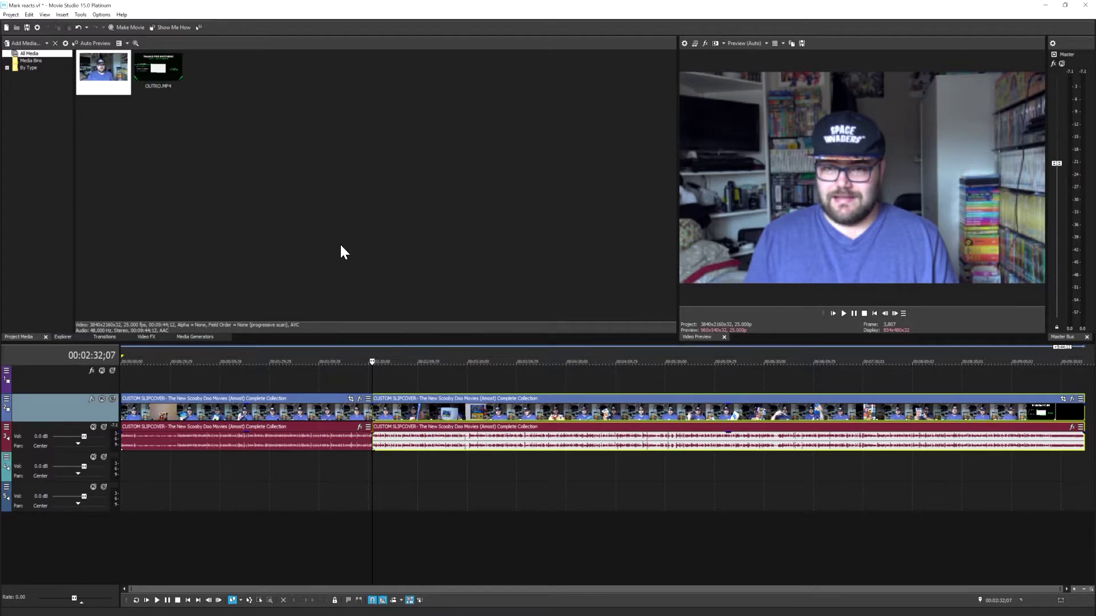